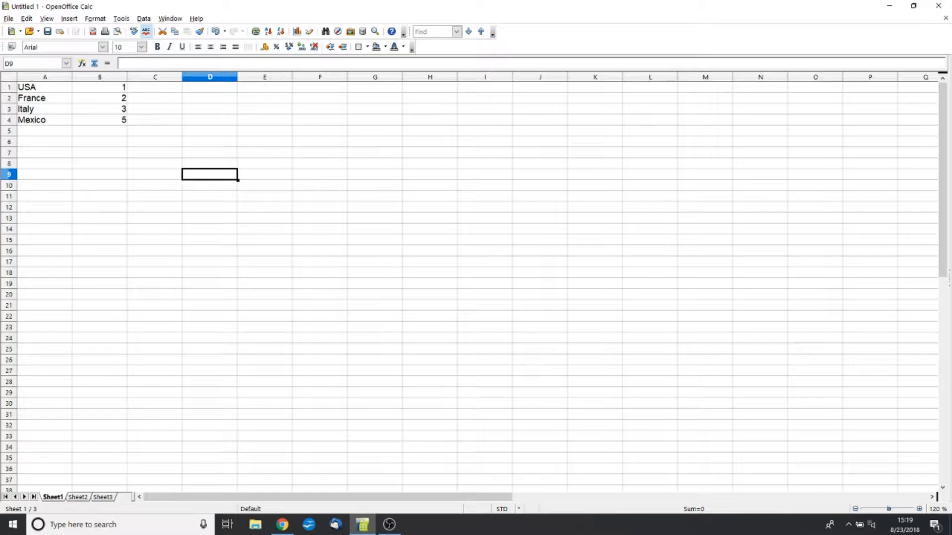
- Review the country names in A1:A4 and their corresponding values in B1:B4
{"action": "left_click_drag", "start_coordinate": [45, 87], "coordinate": [44, 120]}
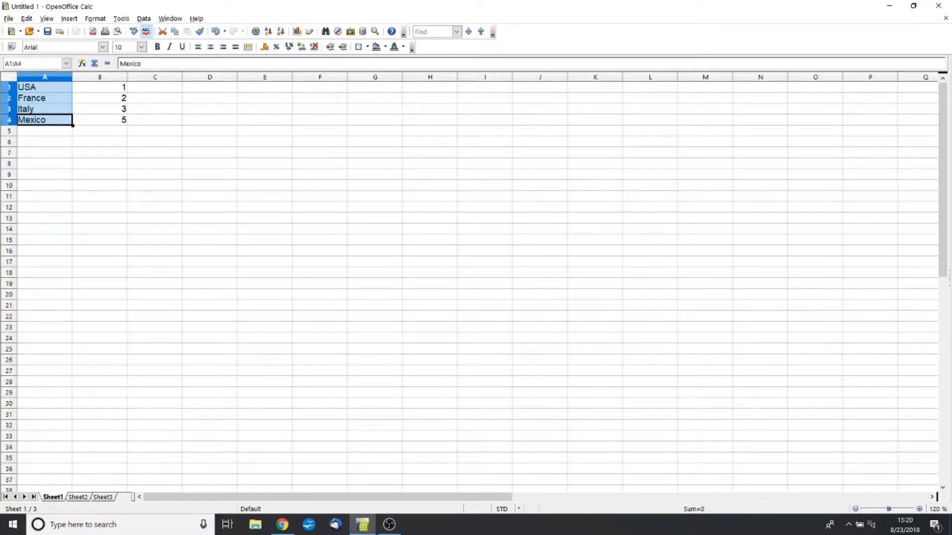
{"action": "left_click", "coordinate": [100, 207]}
{"action": "left_click", "coordinate": [100, 87]}
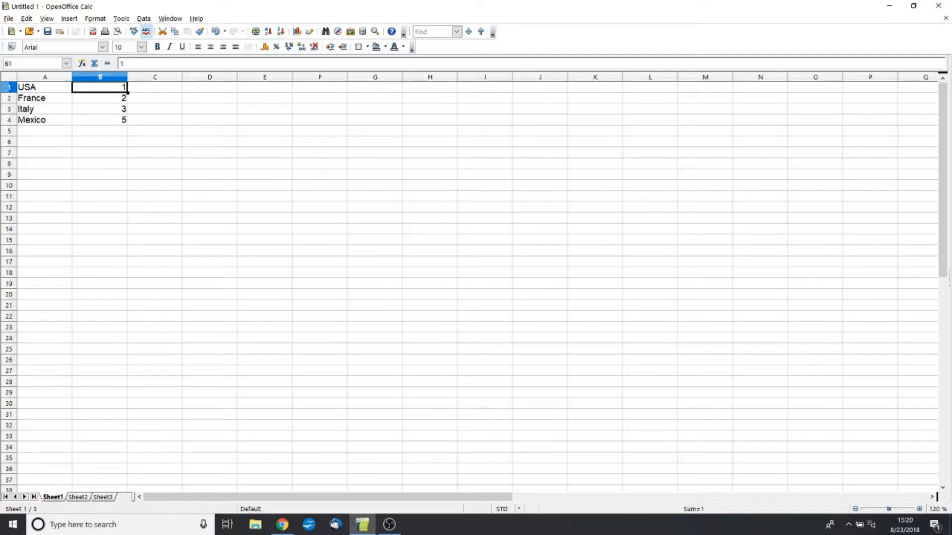
{"action": "left_click", "coordinate": [99, 98]}
{"action": "left_click", "coordinate": [100, 109]}
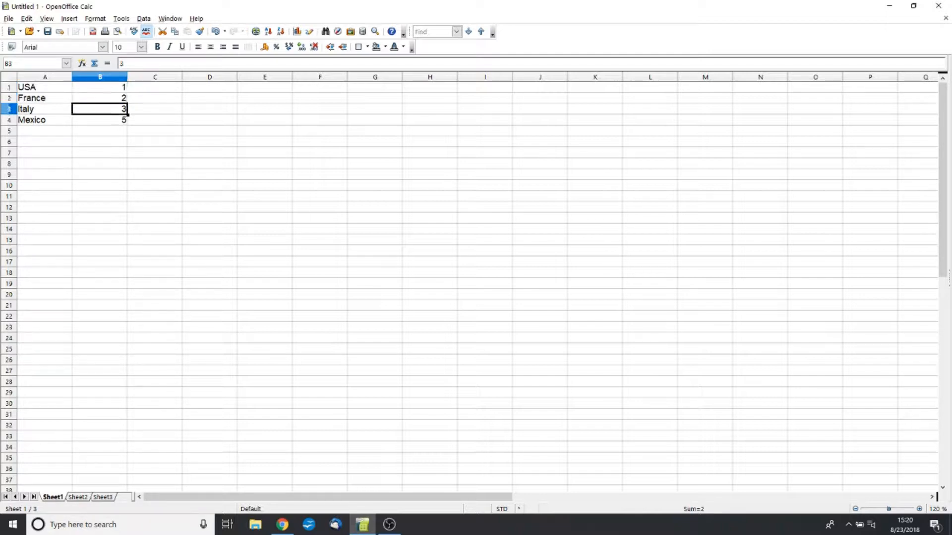
{"action": "left_click", "coordinate": [100, 120]}
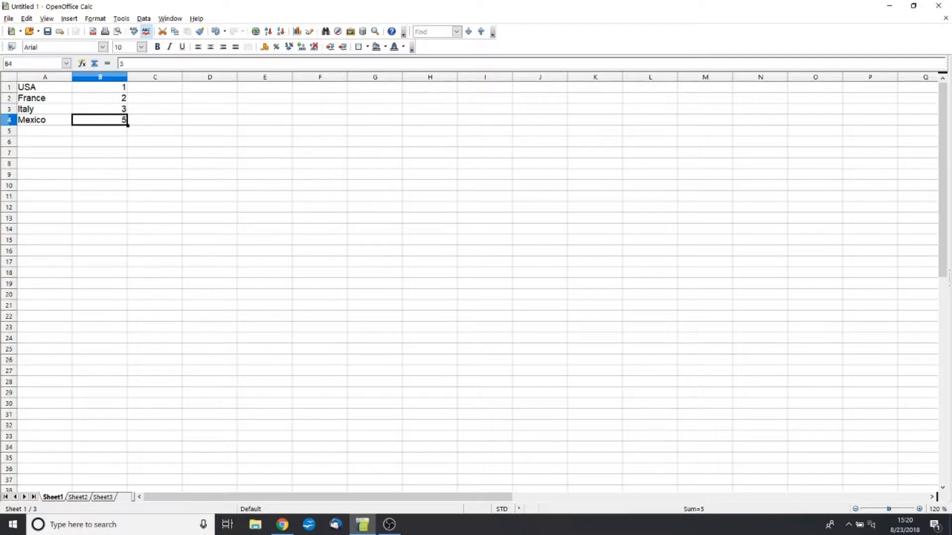
{"action": "left_click", "coordinate": [429, 273]}
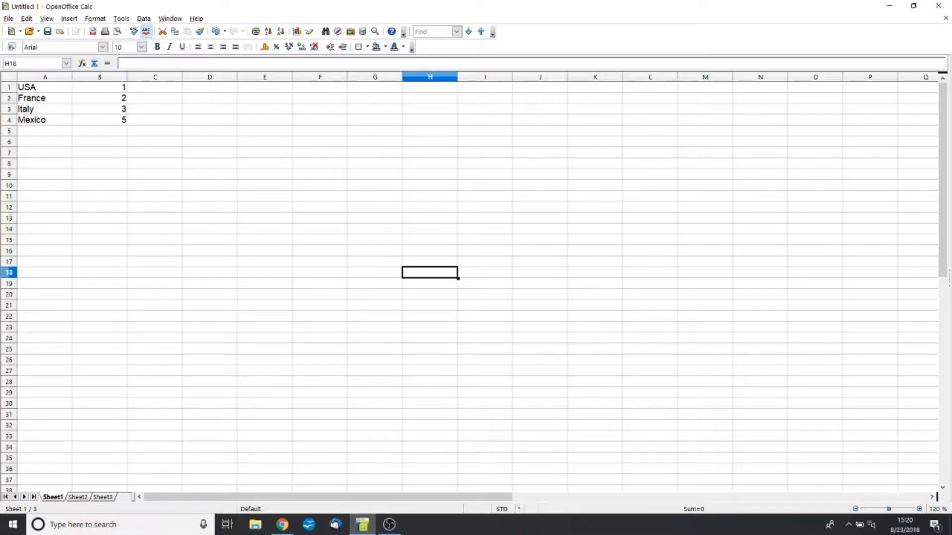
- Start a chart from the data in A1:B4 and choose Pie as the chart type
{"action": "left_click", "coordinate": [45, 88]}
{"action": "left_click_drag", "start_coordinate": [45, 87], "coordinate": [100, 120]}
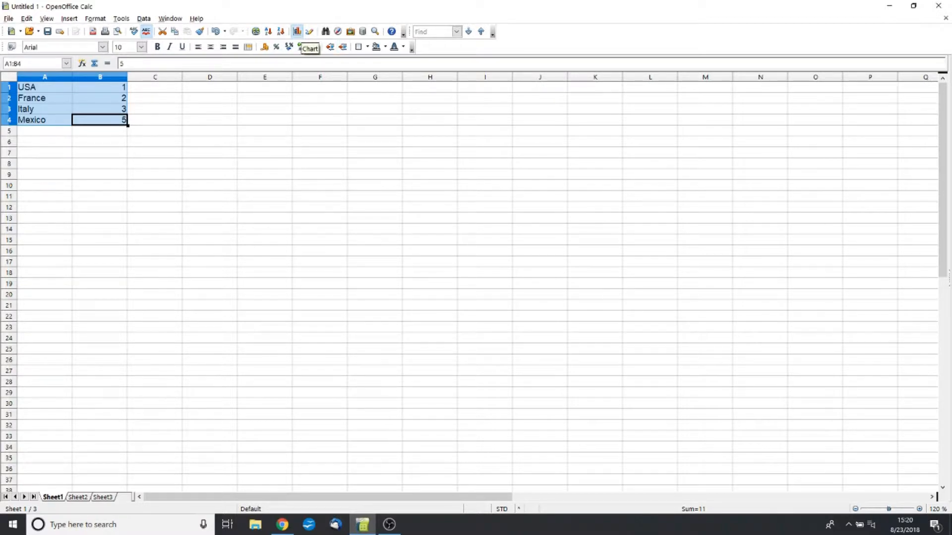
{"action": "left_click", "coordinate": [297, 32]}
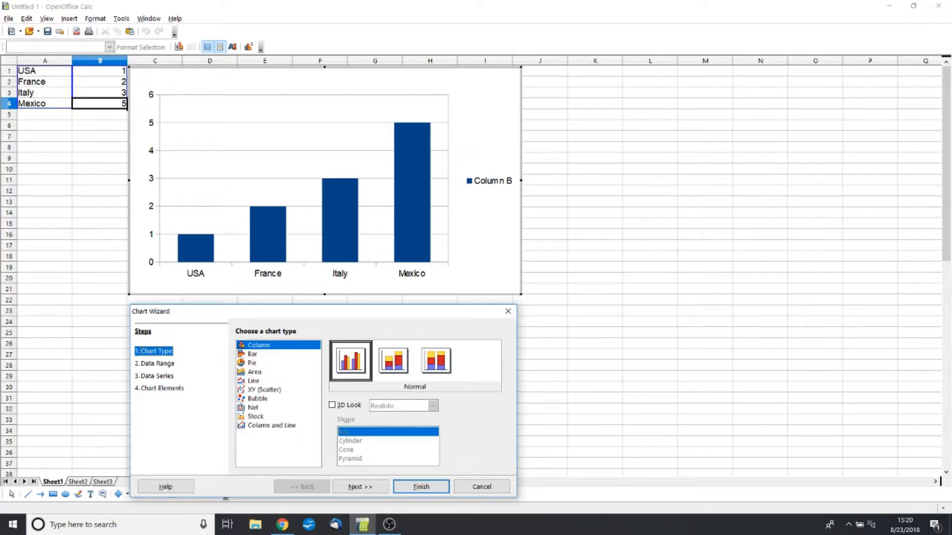
{"action": "left_click", "coordinate": [255, 372]}
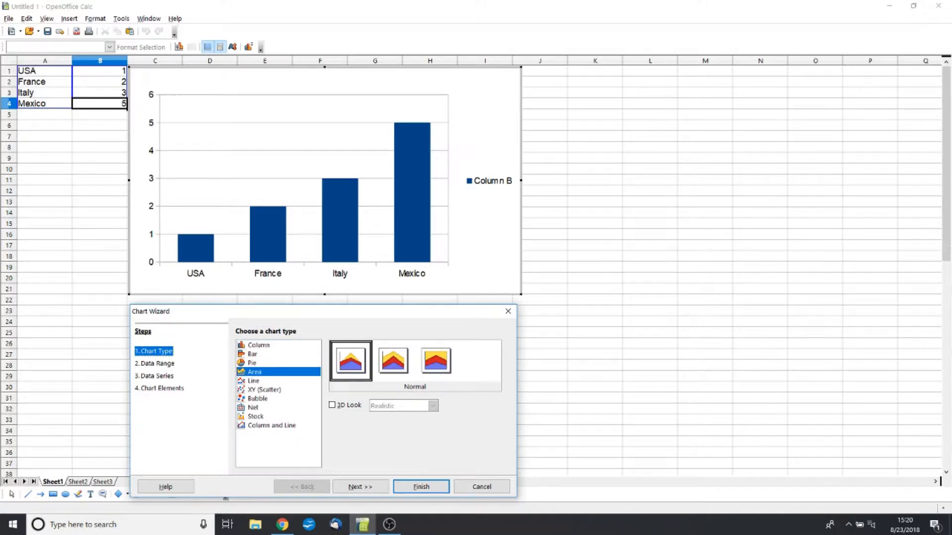
{"action": "left_click", "coordinate": [265, 390]}
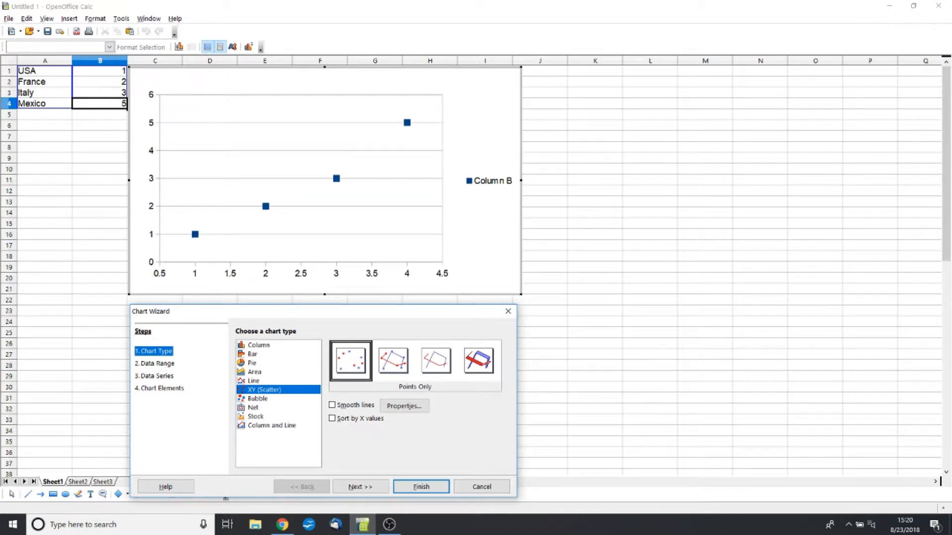
{"action": "left_click", "coordinate": [252, 363]}
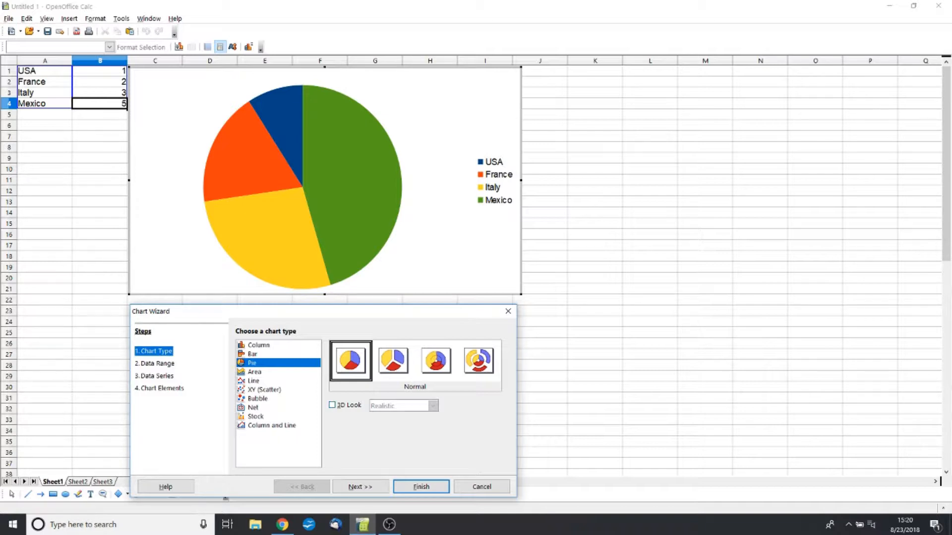
- Give the pie chart a realistic 3D look in the Normal variant and finish creating it
{"action": "left_click", "coordinate": [332, 406]}
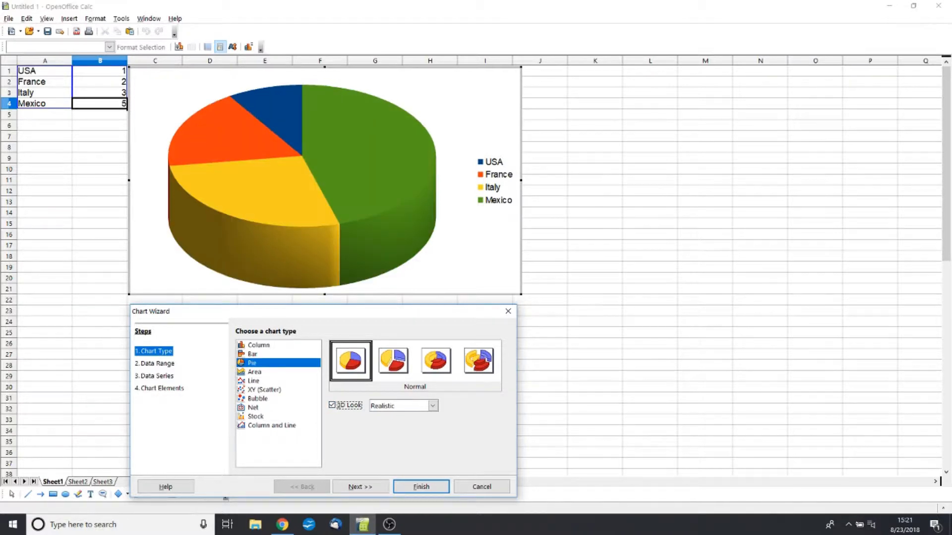
{"action": "left_click", "coordinate": [393, 361]}
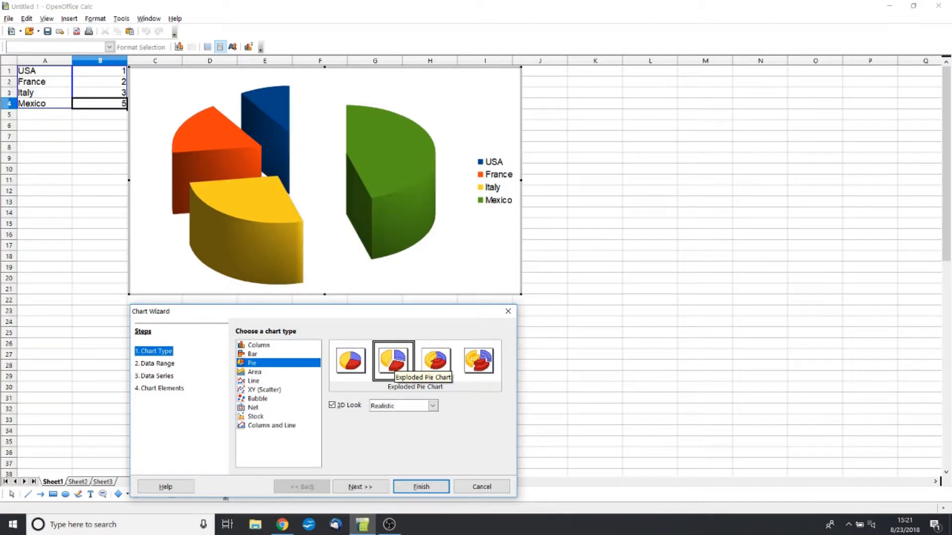
{"action": "left_click", "coordinate": [436, 360]}
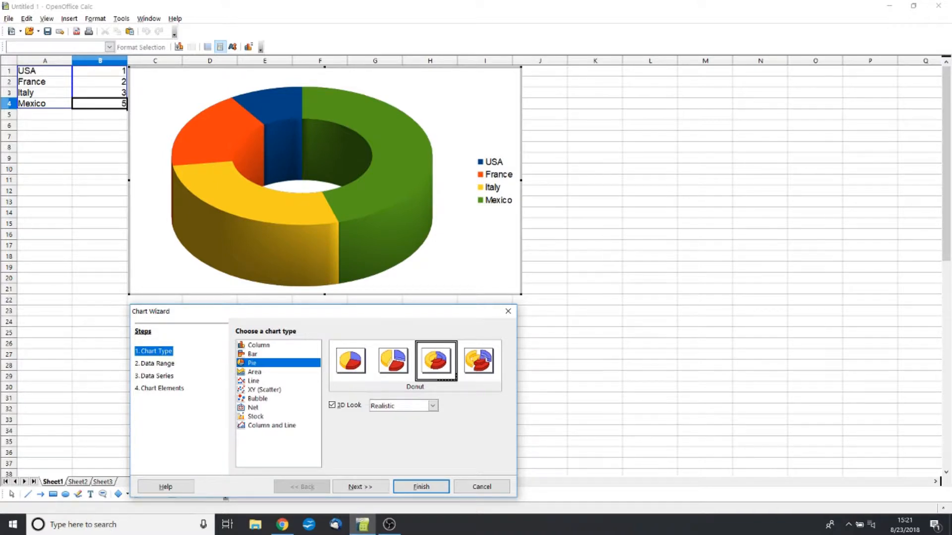
{"action": "left_click", "coordinate": [350, 364]}
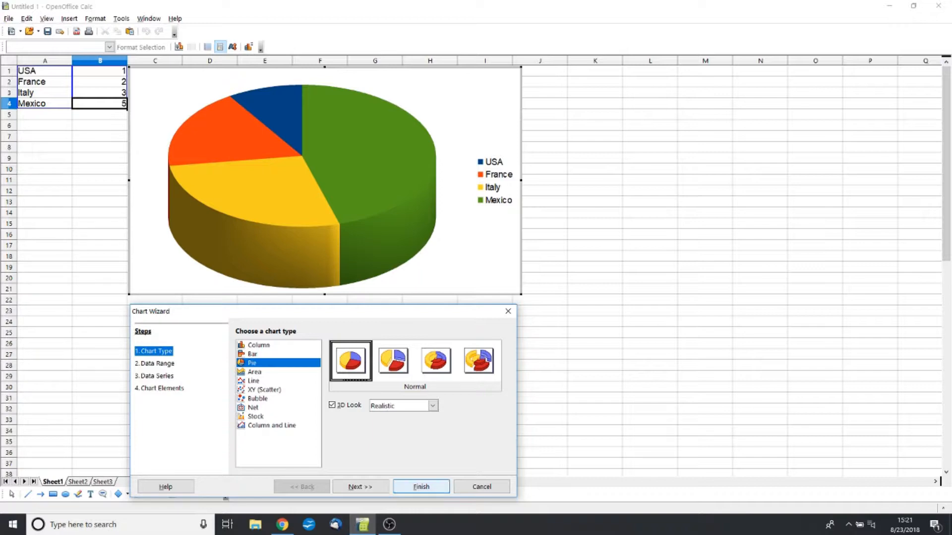
{"action": "left_click", "coordinate": [421, 487]}
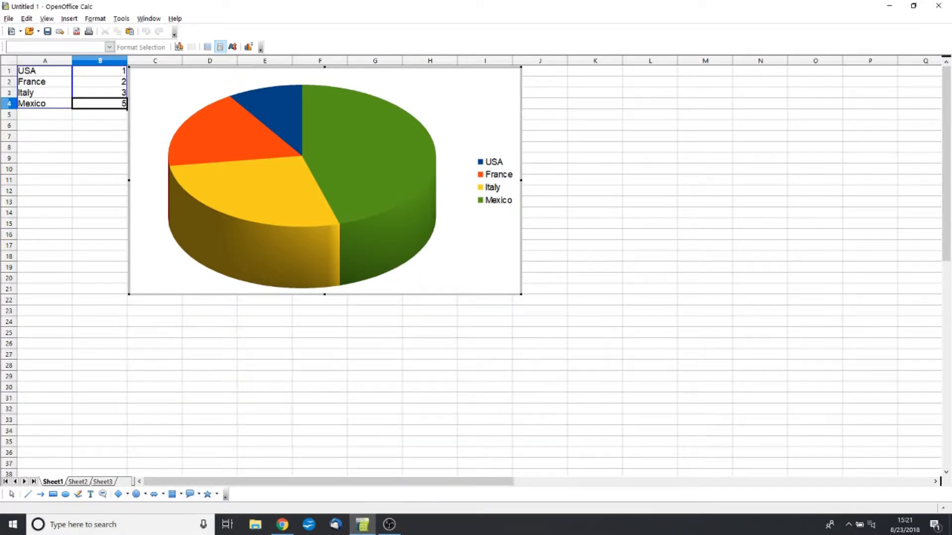
- Move the pie chart away from the data to position about 3.90 / 1.34, spanning roughly columns E to L
{"action": "left_click", "coordinate": [502, 119]}
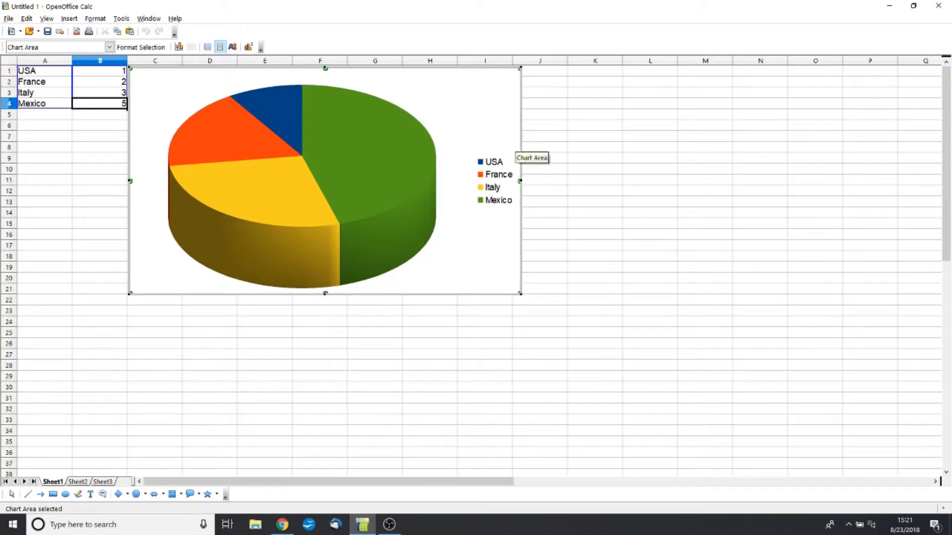
{"action": "left_click", "coordinate": [595, 126]}
{"action": "left_click", "coordinate": [465, 144]}
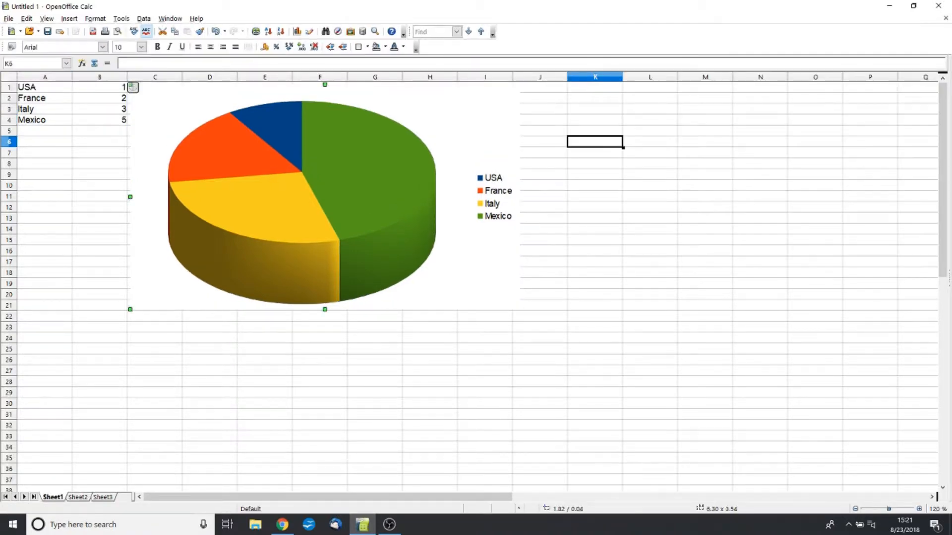
{"action": "mouse_move", "coordinate": [466, 144]}
{"action": "left_mouse_down"}
{"action": "mouse_move", "coordinate": [520, 164]}
{"action": "mouse_move", "coordinate": [595, 226]}
{"action": "left_mouse_up"}
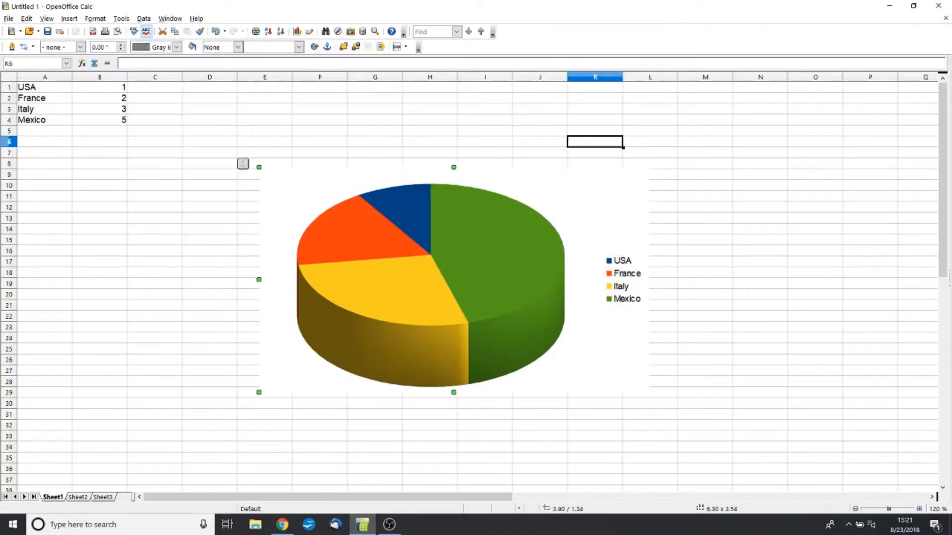
{"action": "left_click", "coordinate": [815, 197]}
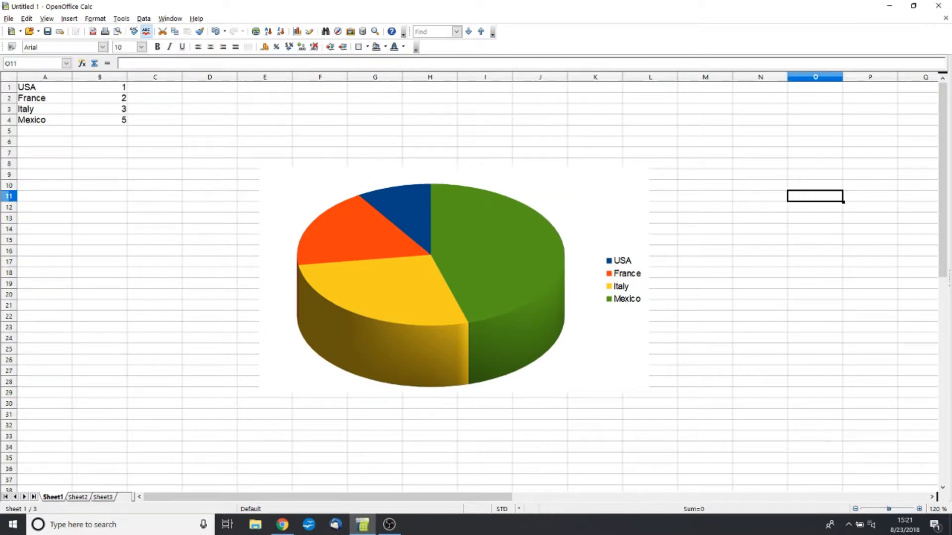
- Open the line settings of the pie chart's frame and set the line style to Continuous
{"action": "left_click", "coordinate": [585, 223]}
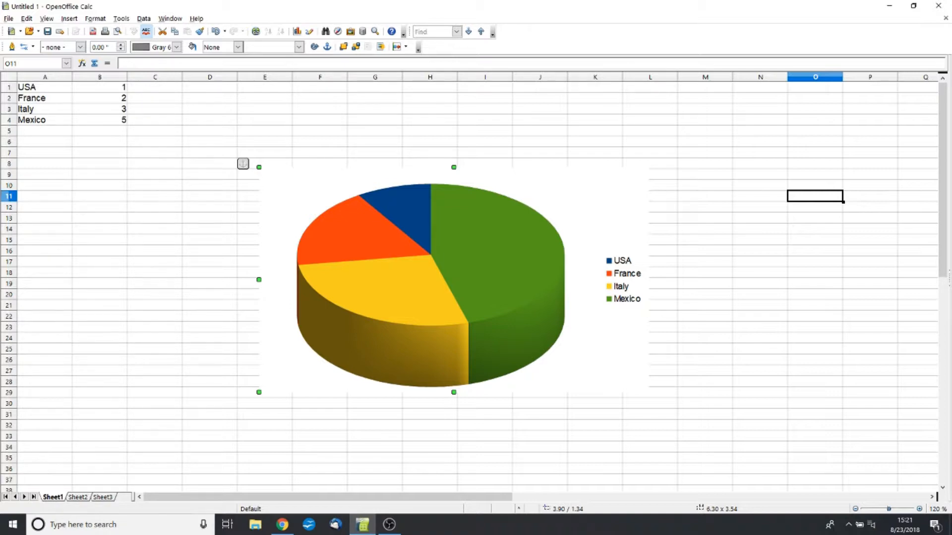
{"action": "left_click", "coordinate": [704, 131]}
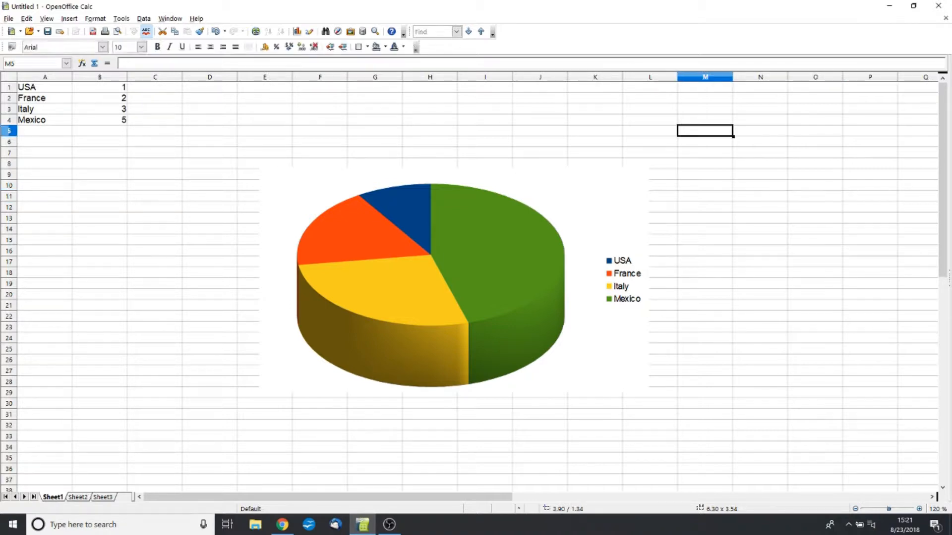
{"action": "left_click", "coordinate": [590, 213]}
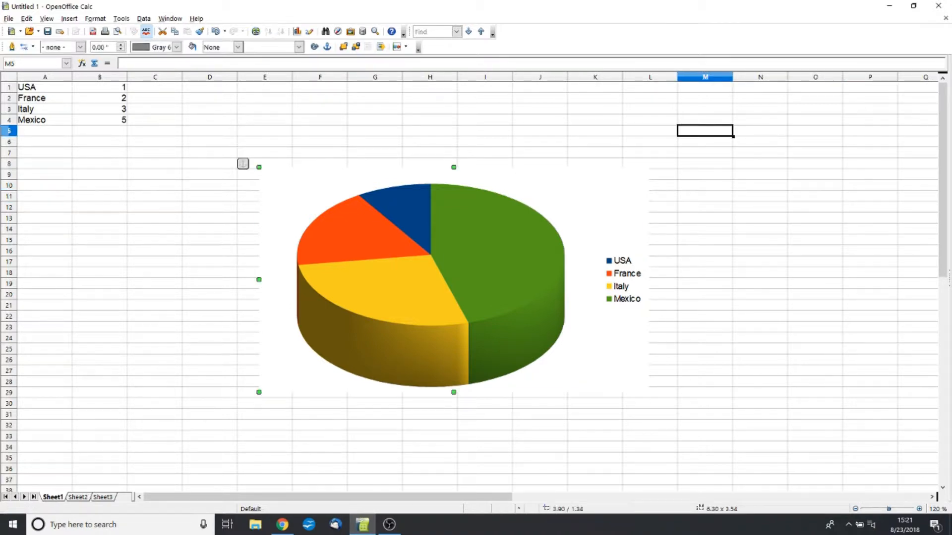
{"action": "right_click", "coordinate": [579, 185]}
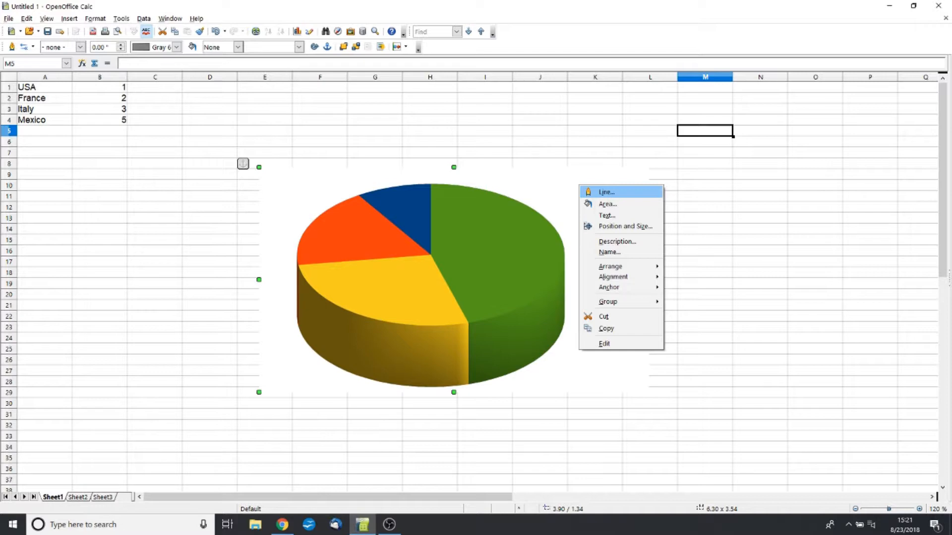
{"action": "key", "text": "Down"}
{"action": "key", "text": "Down"}
{"action": "key", "text": "Down"}
{"action": "key", "text": "Up"}
{"action": "key", "text": "Up"}
{"action": "key", "text": "Up"}
{"action": "key", "text": "Return"}
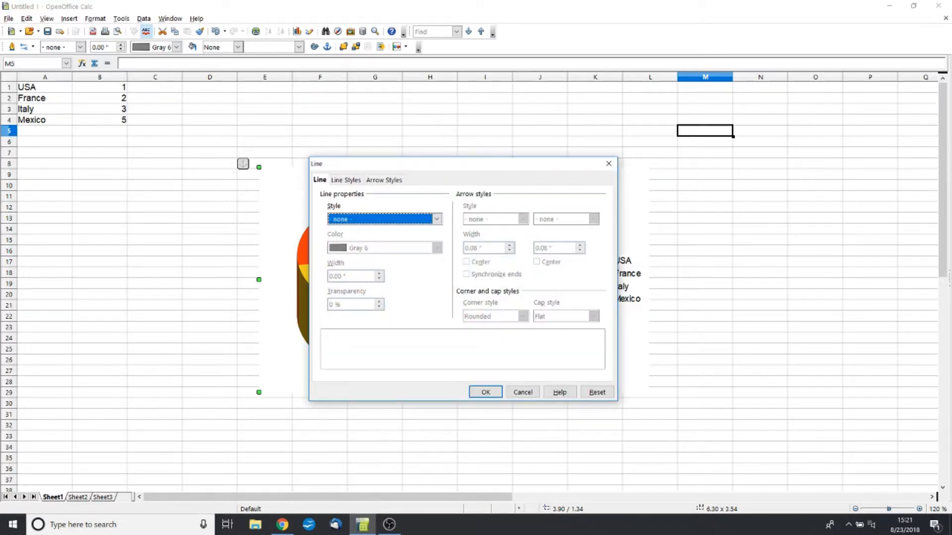
{"action": "key", "text": "alt+Down"}
{"action": "key", "text": "Return"}
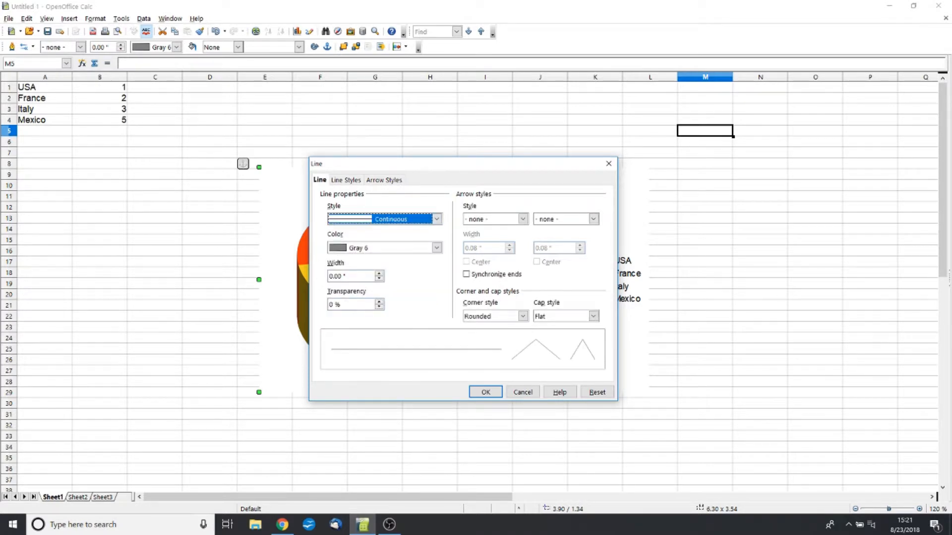
- Set the colour of the chart's border line to Pink
{"action": "key", "text": "Tab"}
{"action": "key", "text": "alt+Down"}
{"action": "key", "text": "Down"}
{"action": "key", "text": "Down"}
{"action": "key", "text": "Down"}
{"action": "key", "text": "Down"}
{"action": "key", "text": "Down"}
{"action": "key", "text": "Down"}
{"action": "key", "text": "Down"}
{"action": "key", "text": "Down"}
{"action": "key", "text": "Down"}
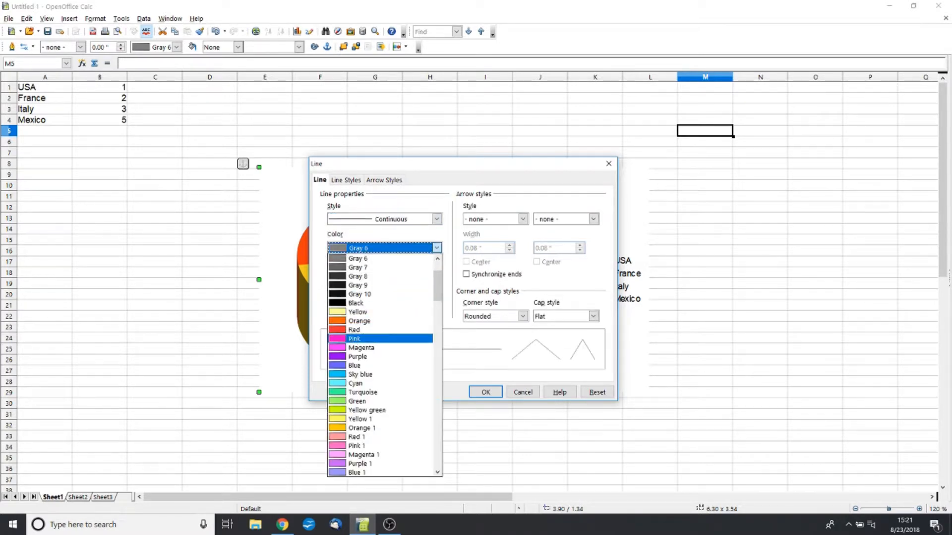
{"action": "key", "text": "Return"}
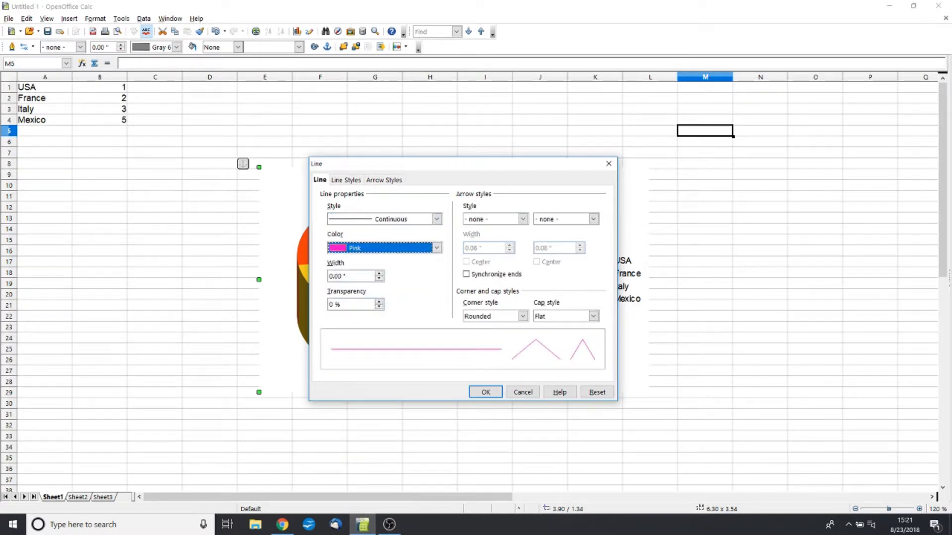
- Set the chart's border line width to 0.04" and apply the line settings
{"action": "left_click", "coordinate": [379, 273]}
{"action": "left_click", "coordinate": [378, 273]}
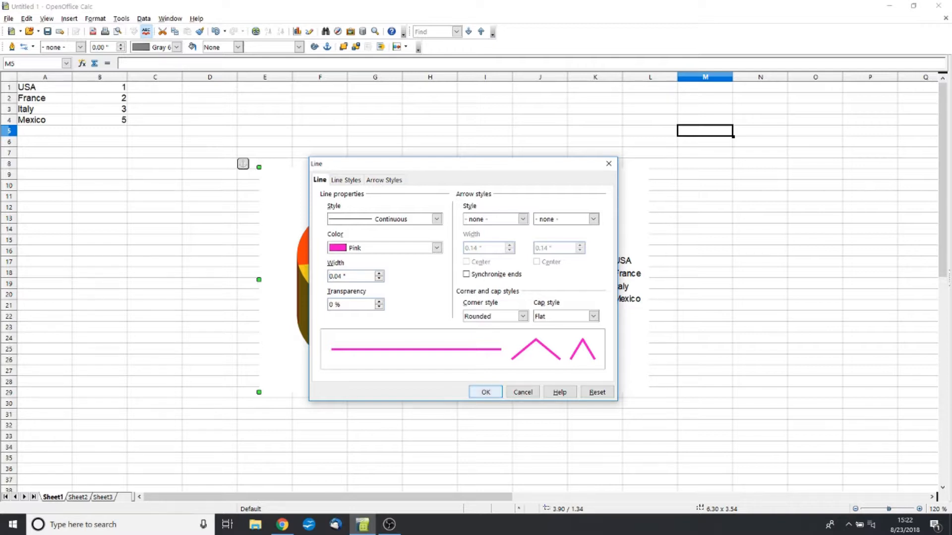
{"action": "left_click", "coordinate": [485, 392]}
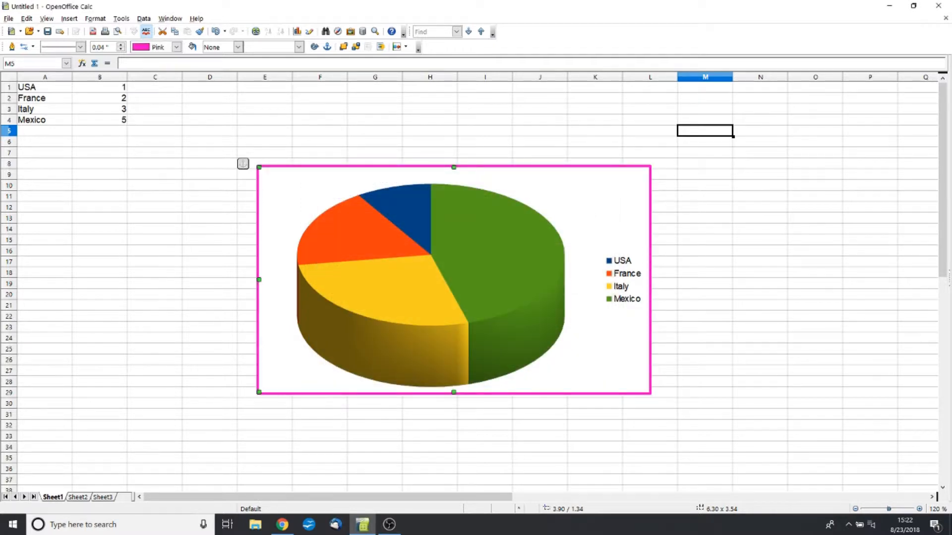
{"action": "left_click", "coordinate": [760, 262]}
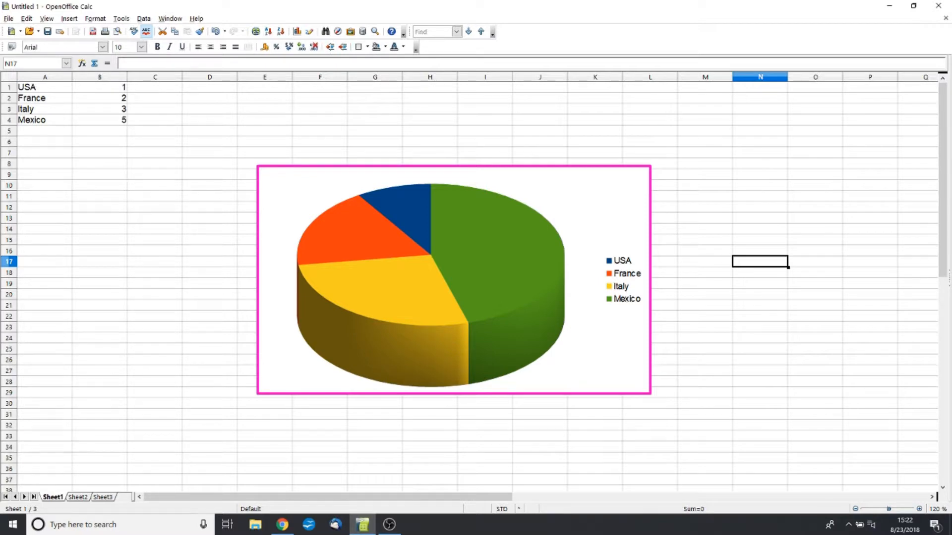
{"action": "left_click", "coordinate": [526, 272]}
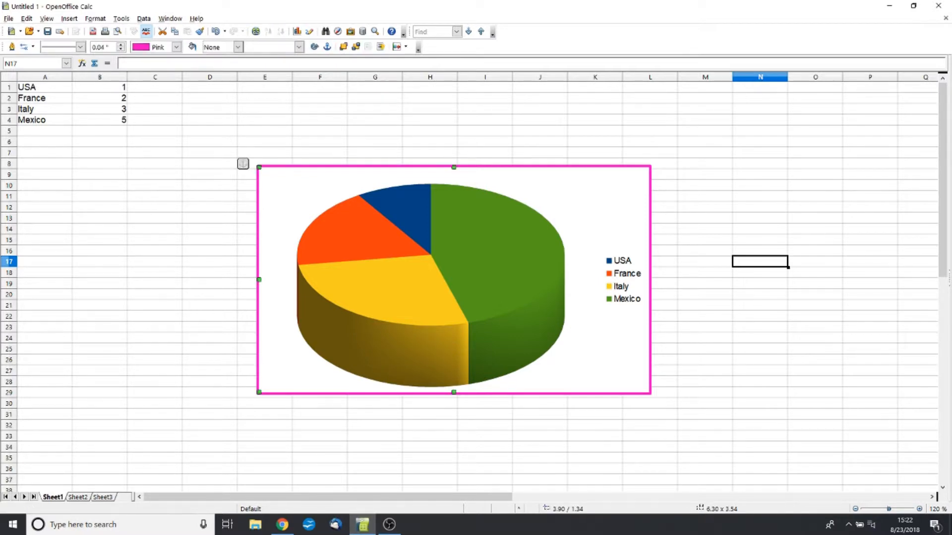
{"action": "left_click", "coordinate": [760, 164]}
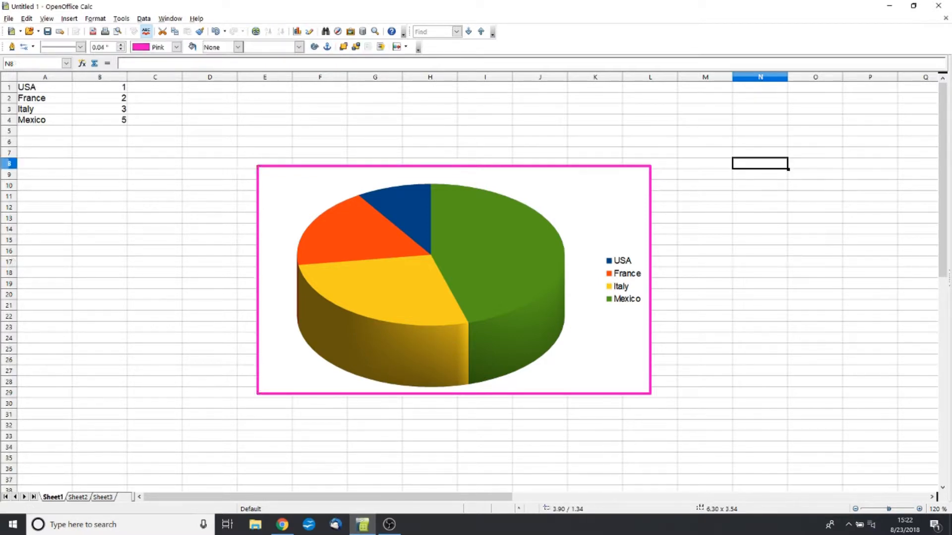
- Add the main title "Students by country" to the pie chart and leave chart editing
{"action": "double_click", "coordinate": [609, 209]}
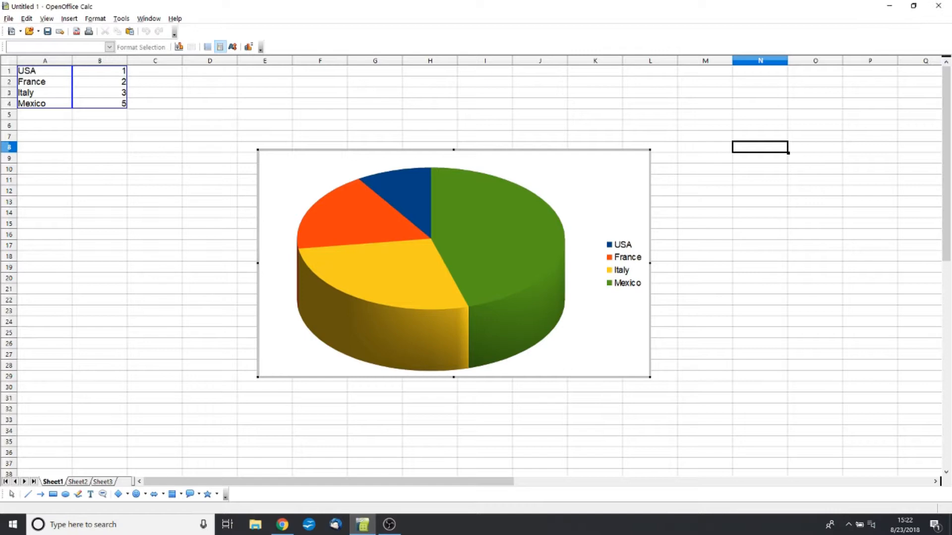
{"action": "right_click", "coordinate": [559, 175]}
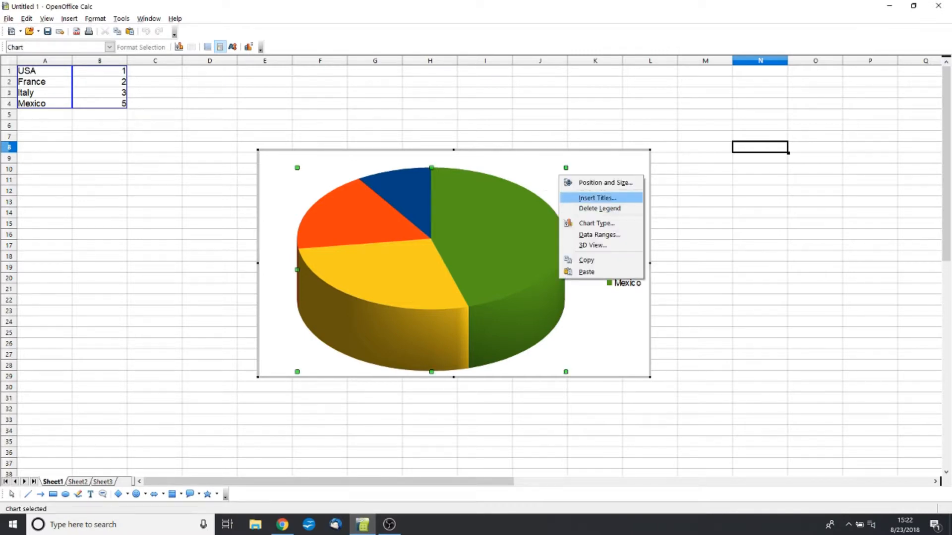
{"action": "left_click", "coordinate": [597, 197]}
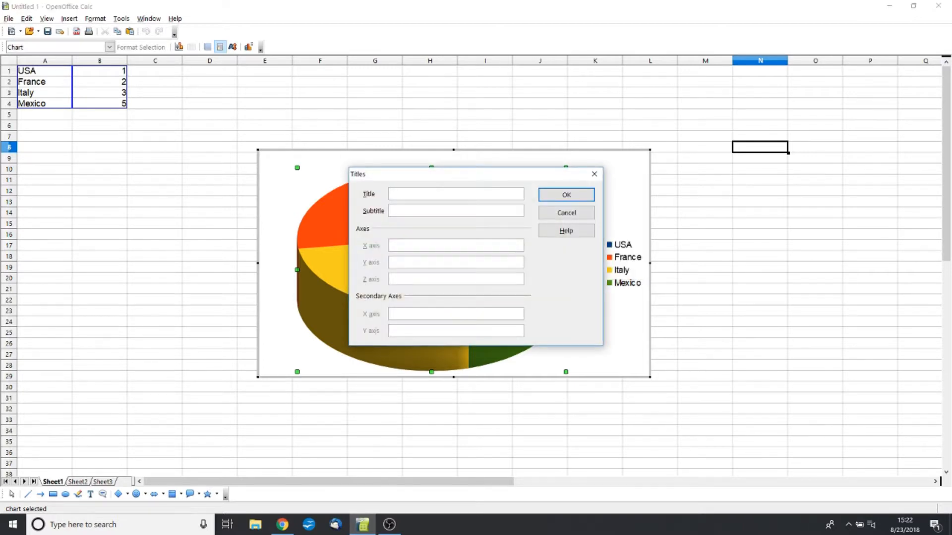
{"action": "type", "text": "Students by country"}
{"action": "key", "text": "Return"}
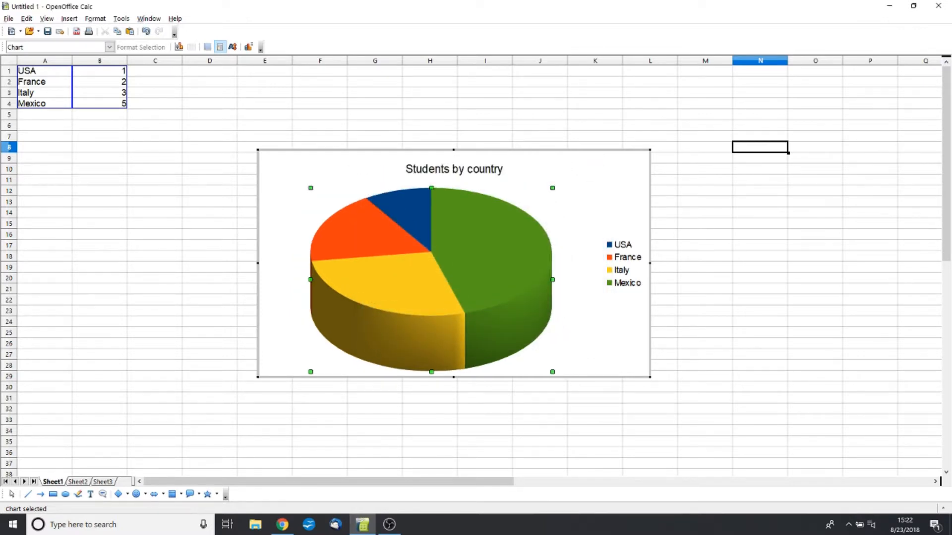
{"action": "left_click", "coordinate": [540, 115]}
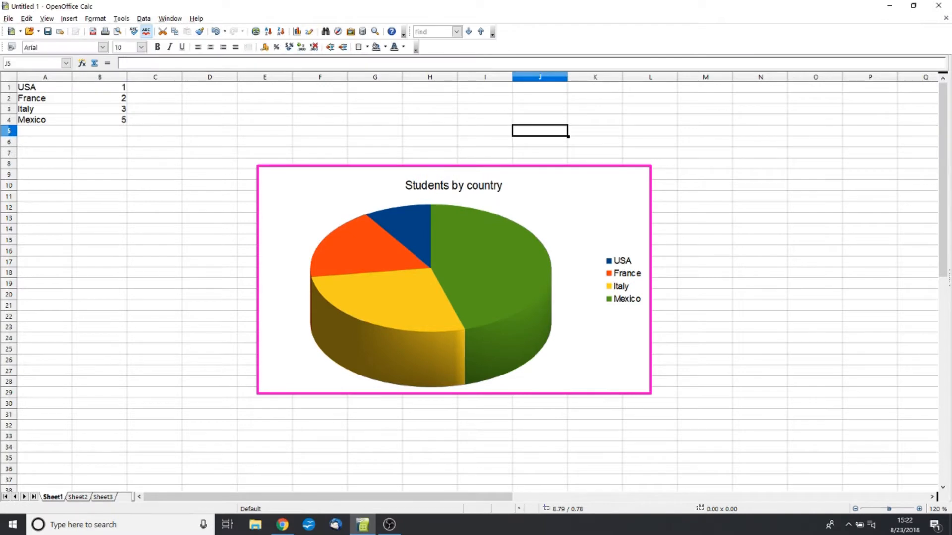
{"action": "double_click", "coordinate": [495, 223]}
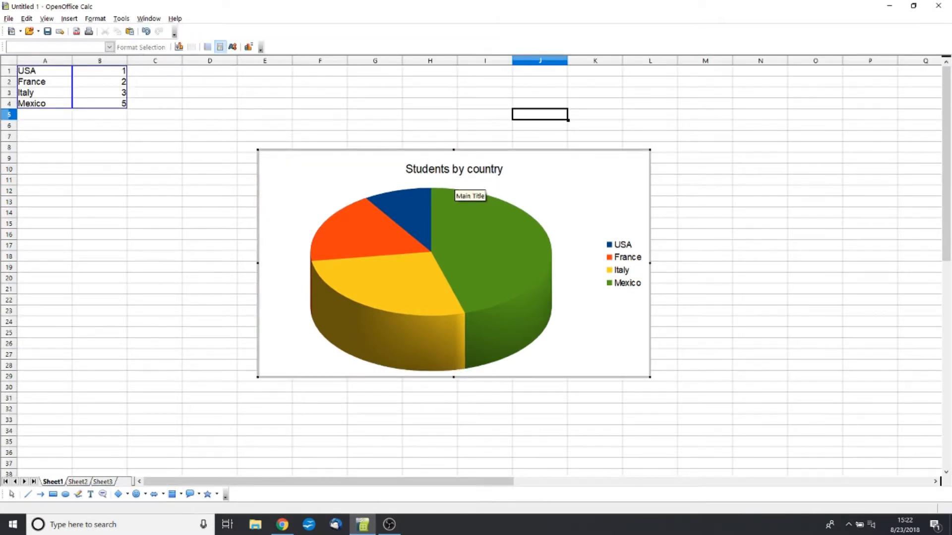
{"action": "key", "text": "Escape"}
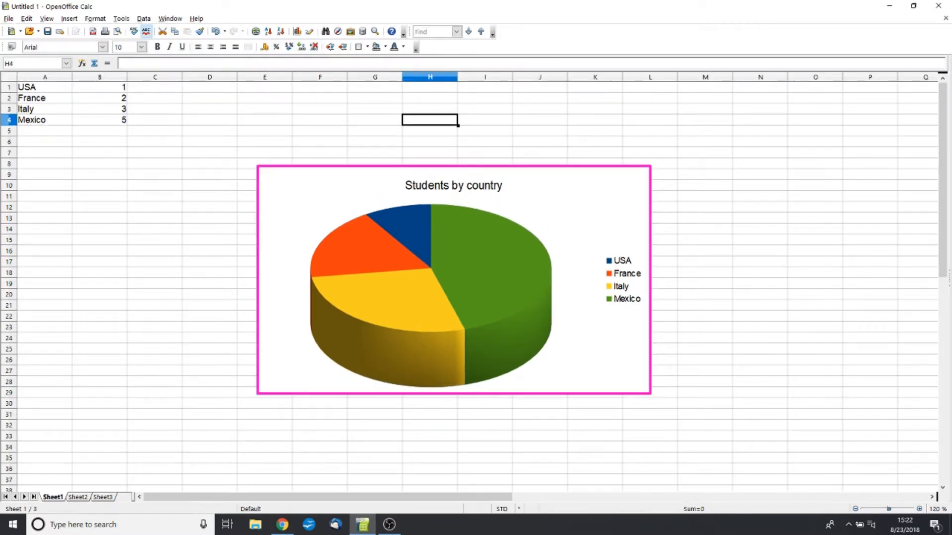
{"action": "left_click", "coordinate": [814, 186]}
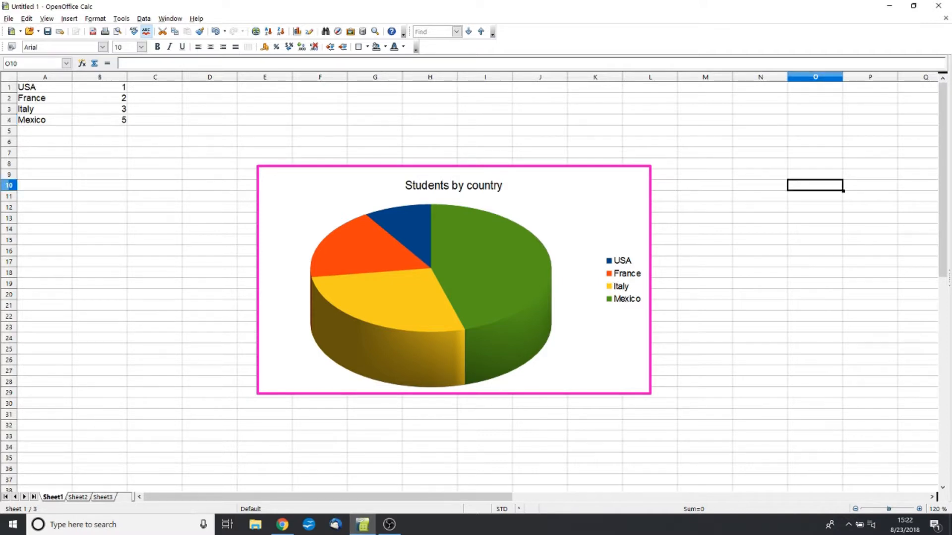
- Open the chart area's formatting in chart editing and choose Turquoise 2 as its fill colour
{"action": "double_click", "coordinate": [454, 223]}
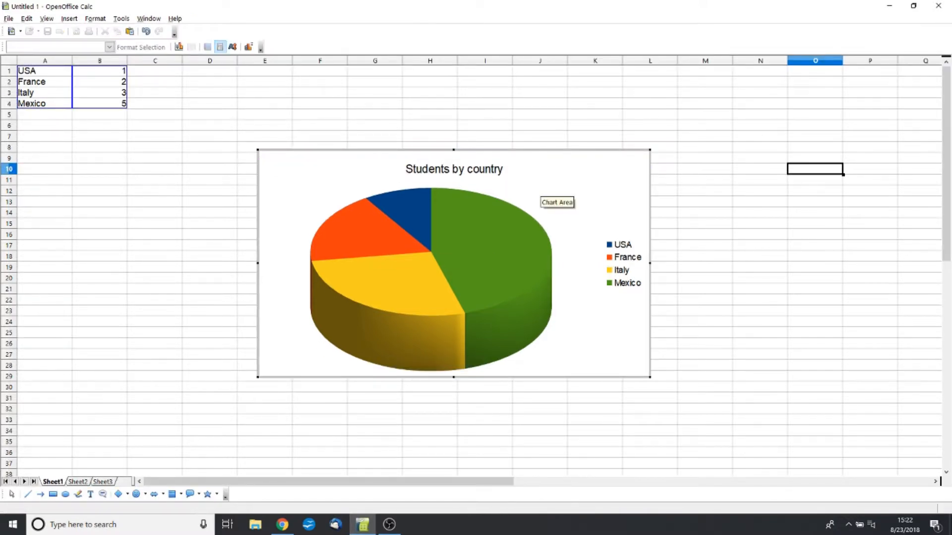
{"action": "right_click", "coordinate": [550, 177]}
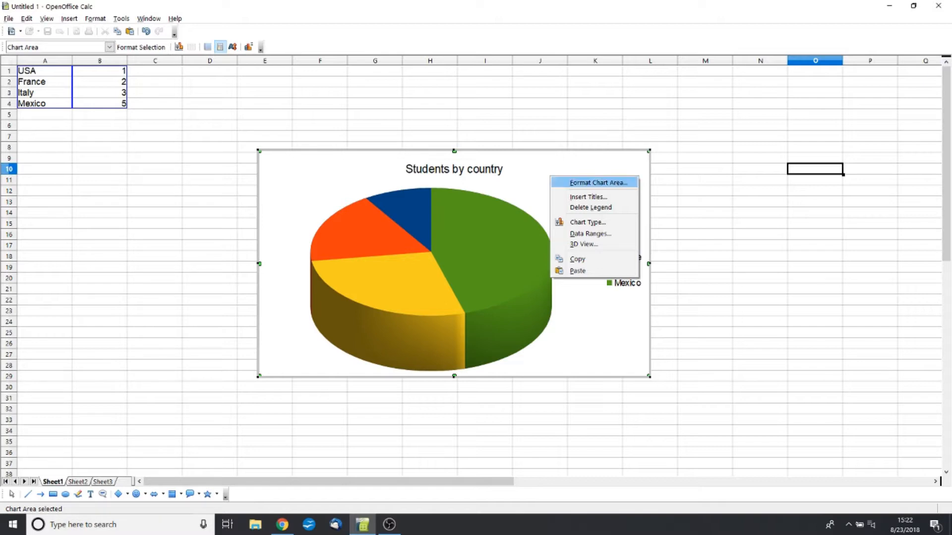
{"action": "left_click", "coordinate": [594, 182]}
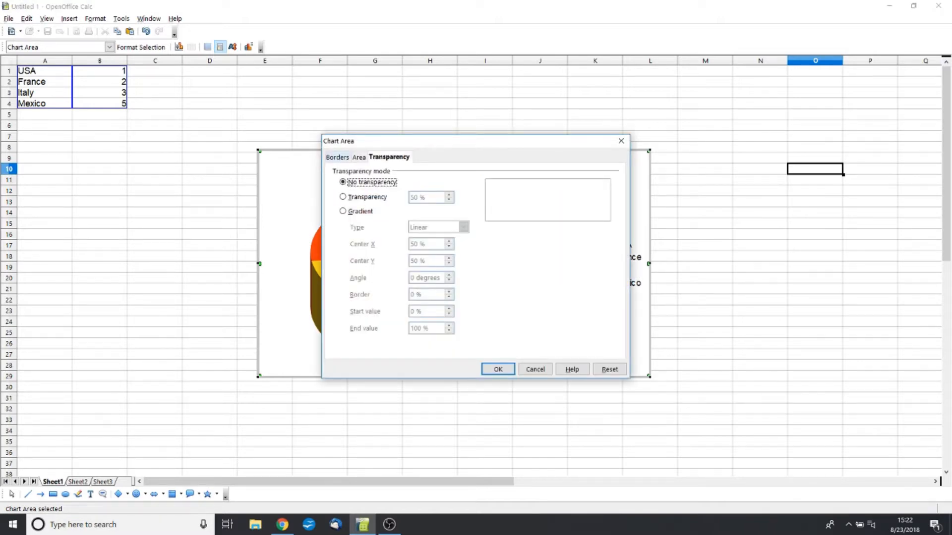
{"action": "left_click", "coordinate": [337, 157]}
{"action": "left_click", "coordinate": [358, 157]}
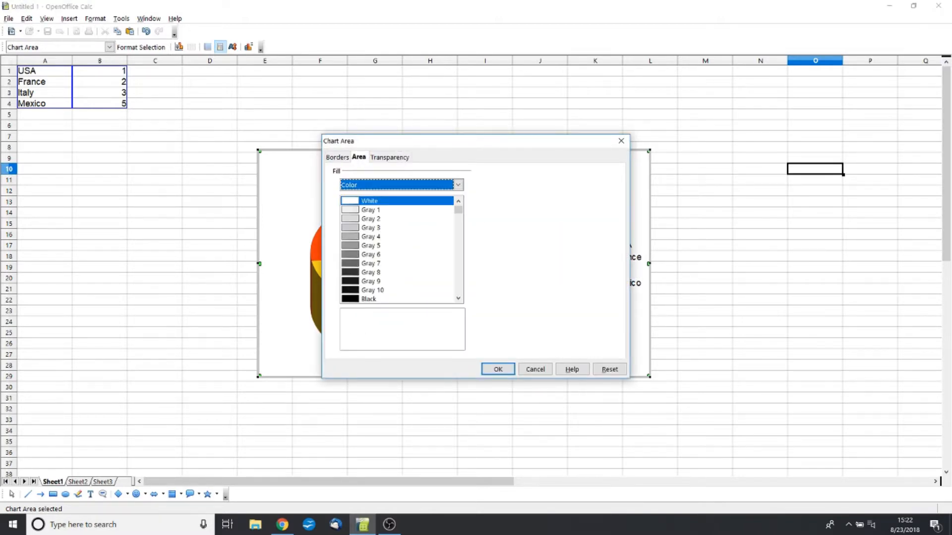
{"action": "scroll", "coordinate": [396, 248], "scroll_direction": "down", "scroll_amount": 10}
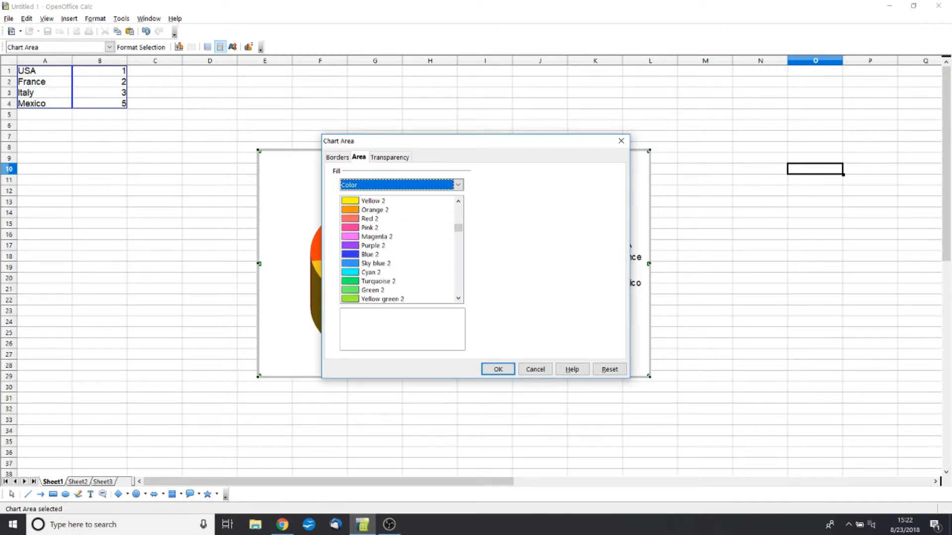
{"action": "left_click", "coordinate": [378, 281]}
- Give the chart area a uniform transparency above 70 %, apply the formatting and leave chart editing
{"action": "left_click", "coordinate": [389, 157]}
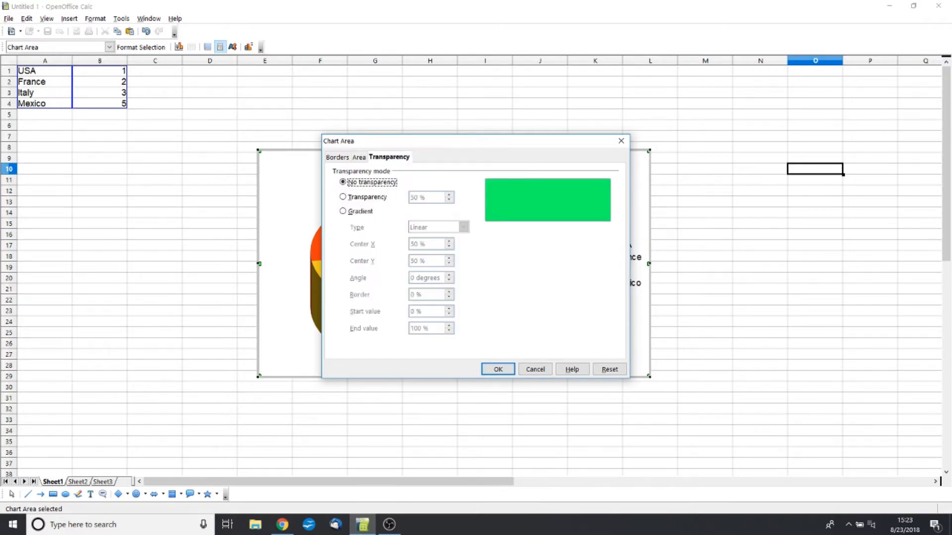
{"action": "left_click", "coordinate": [342, 197]}
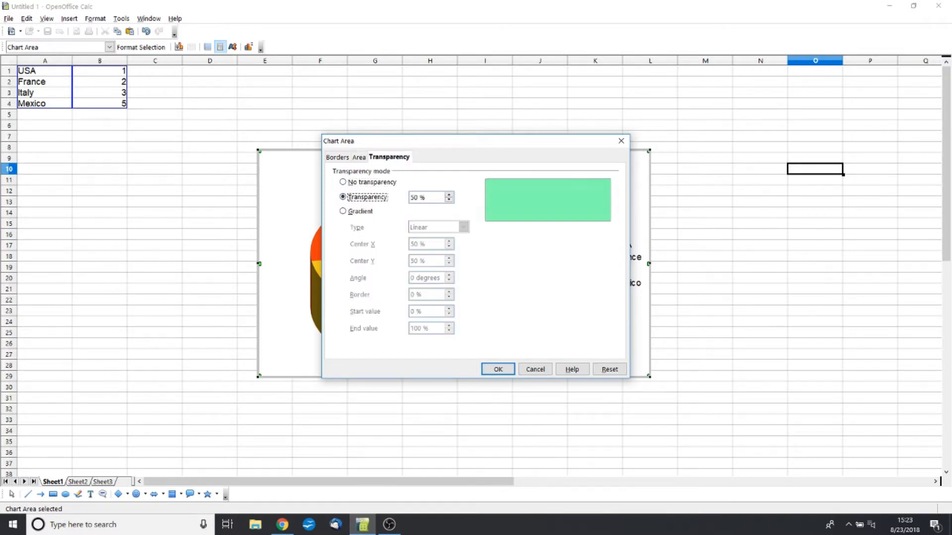
{"action": "left_click", "coordinate": [449, 194]}
{"action": "left_click", "coordinate": [449, 195]}
{"action": "left_click", "coordinate": [448, 195]}
{"action": "left_click", "coordinate": [448, 194]}
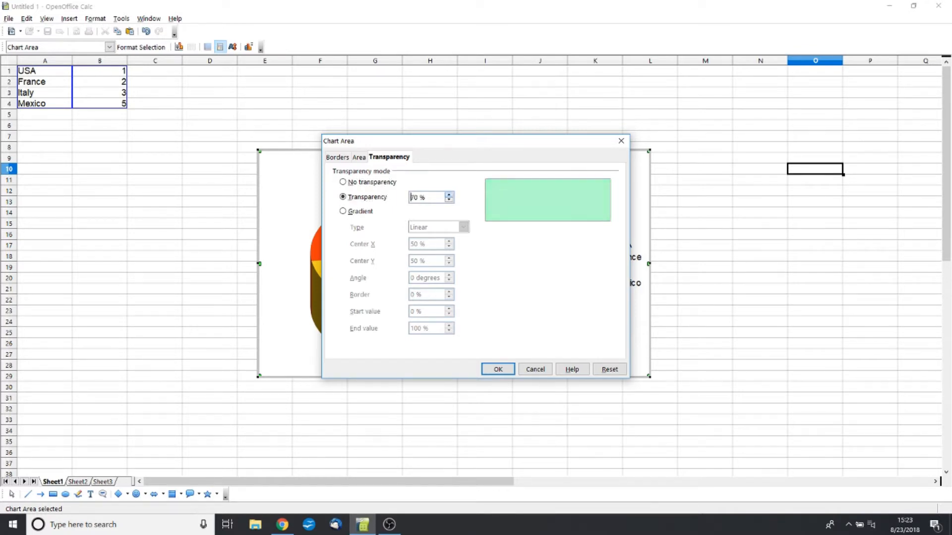
{"action": "left_click", "coordinate": [448, 195]}
{"action": "left_click", "coordinate": [448, 195]}
{"action": "left_click", "coordinate": [498, 369]}
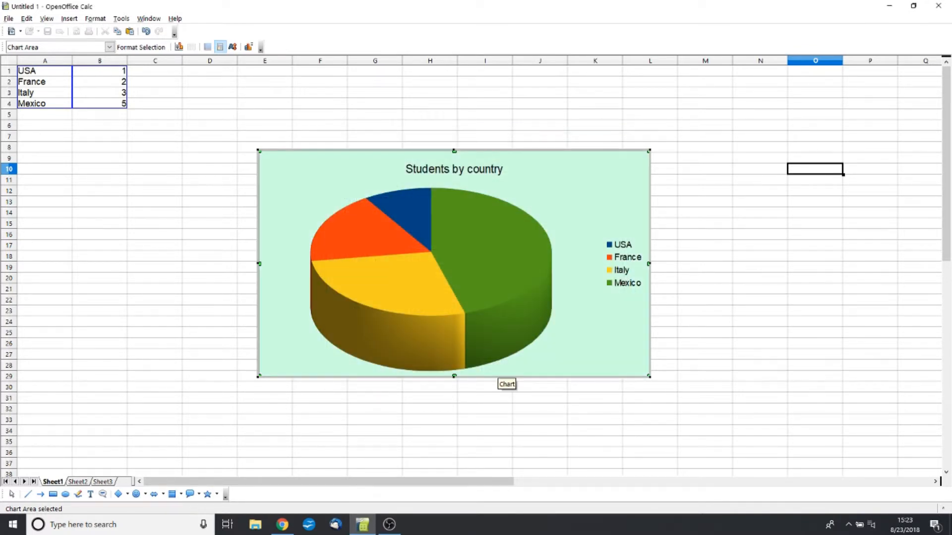
{"action": "key", "text": "Escape"}
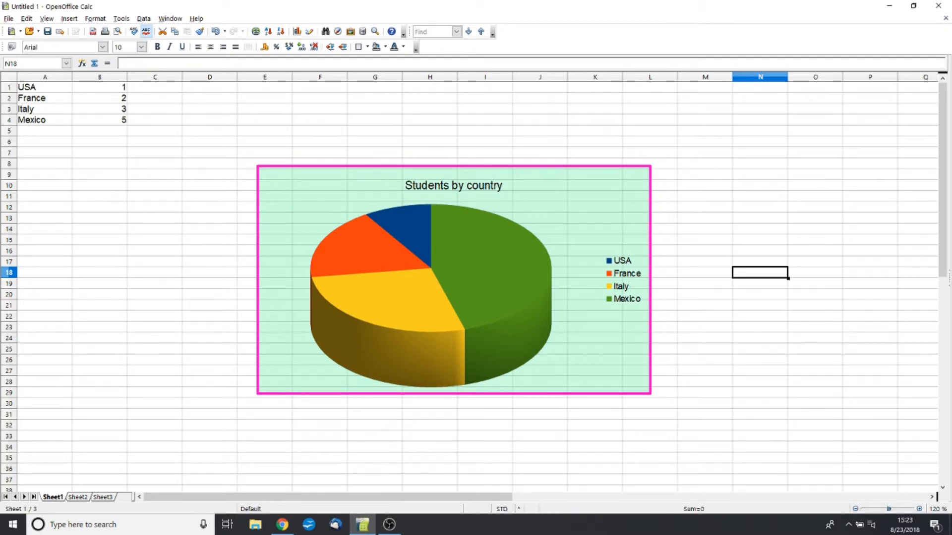
{"action": "left_click", "coordinate": [760, 196]}
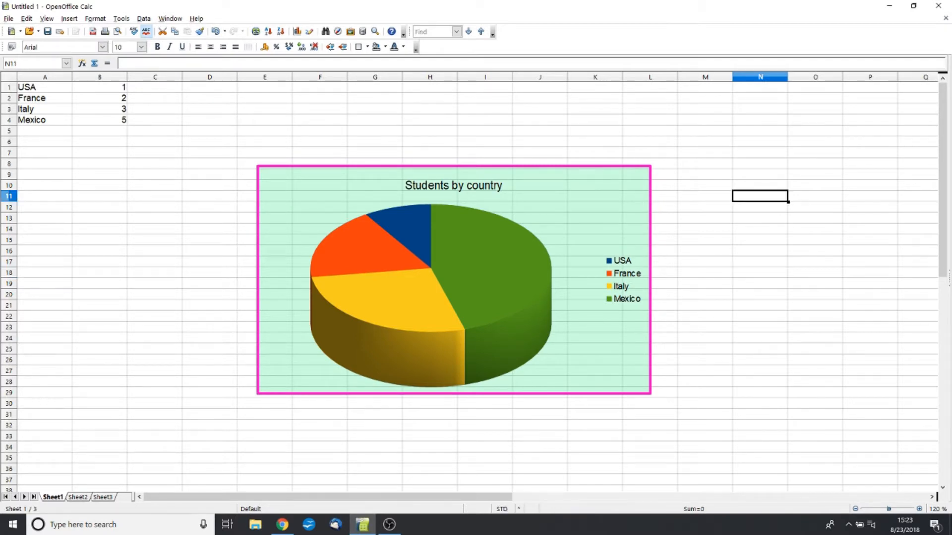
{"action": "left_click", "coordinate": [560, 228]}
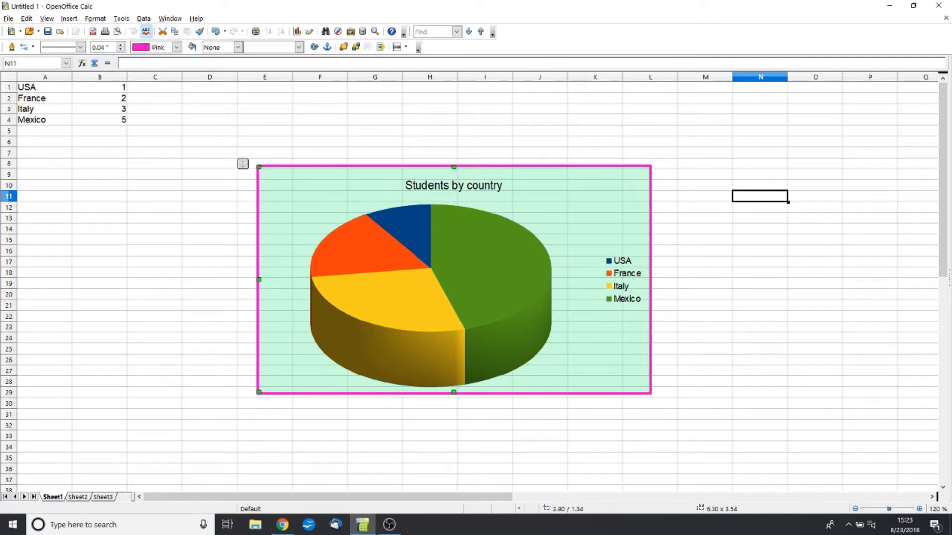
{"action": "left_click", "coordinate": [705, 272]}
{"action": "double_click", "coordinate": [580, 238]}
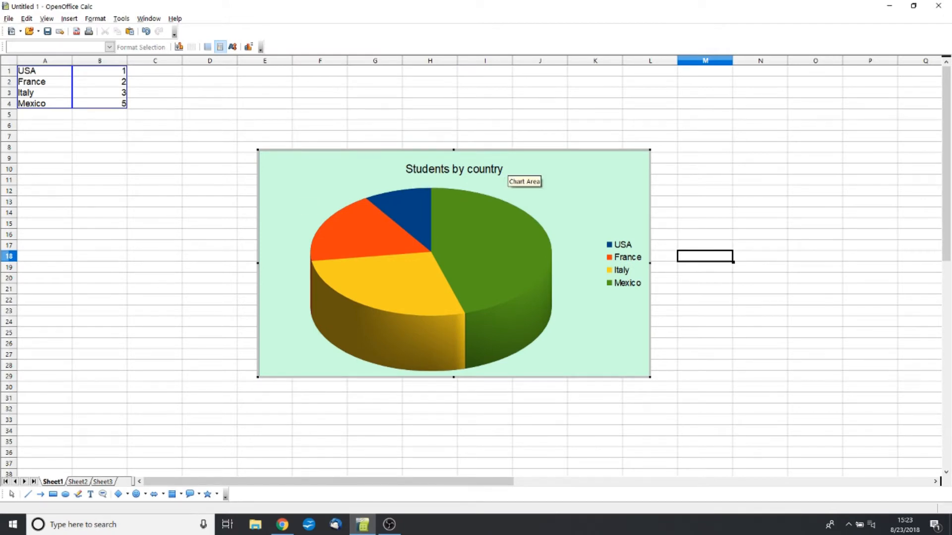
{"action": "key", "text": "Escape"}
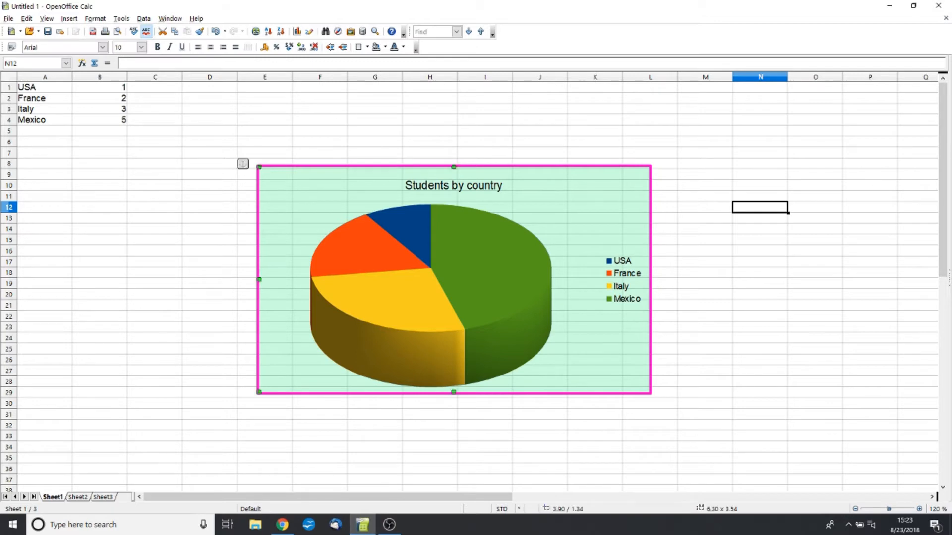
- Select only the Mexico slice in chart editing and pull it outwards, away from the rest of the pie
{"action": "double_click", "coordinate": [431, 280]}
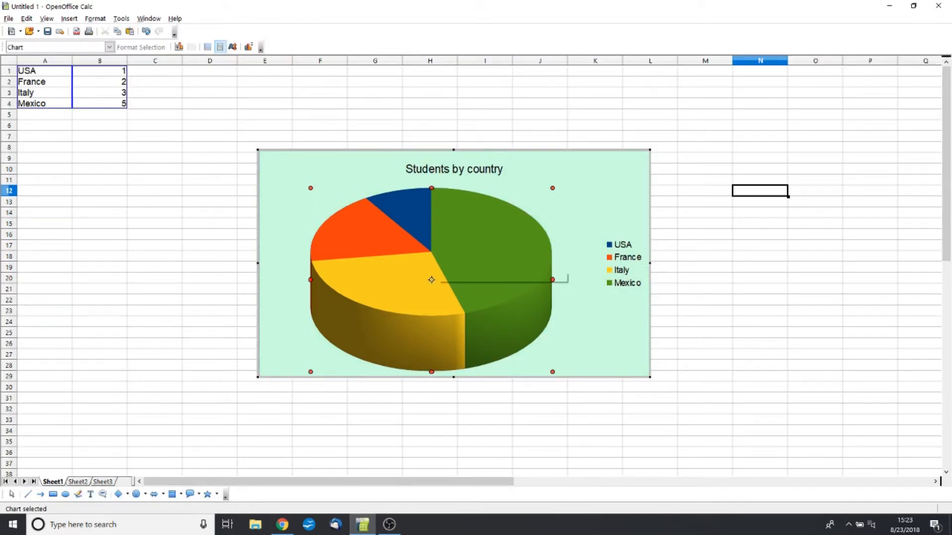
{"action": "right_click", "coordinate": [453, 254]}
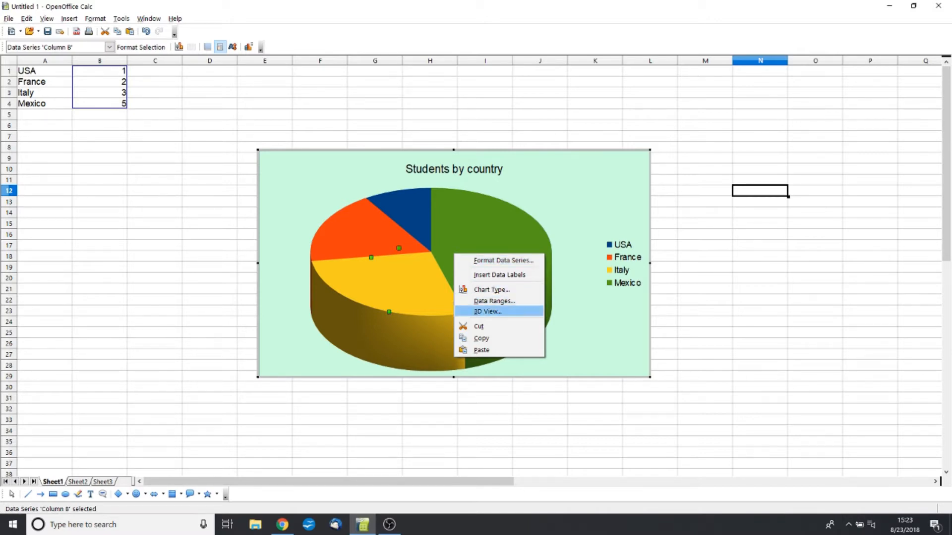
{"action": "left_click", "coordinate": [549, 308]}
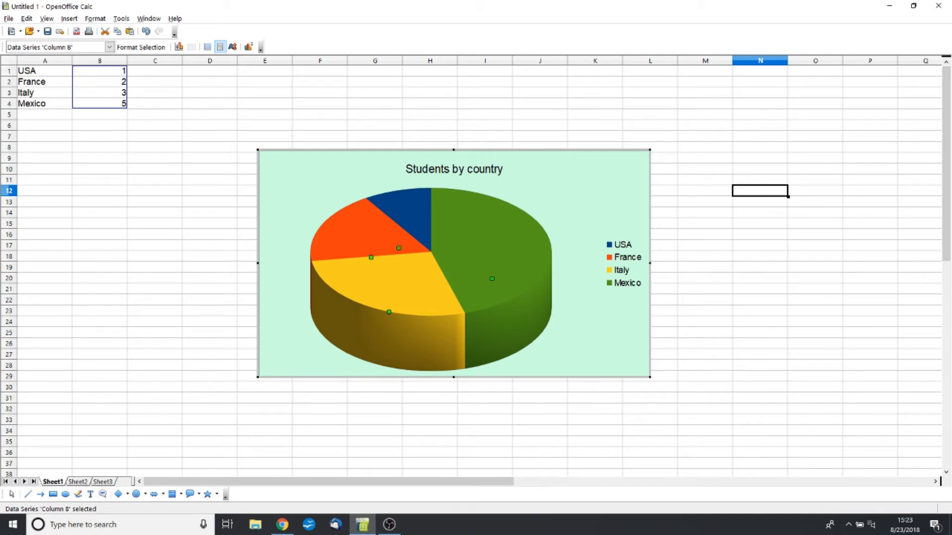
{"action": "left_click", "coordinate": [478, 250]}
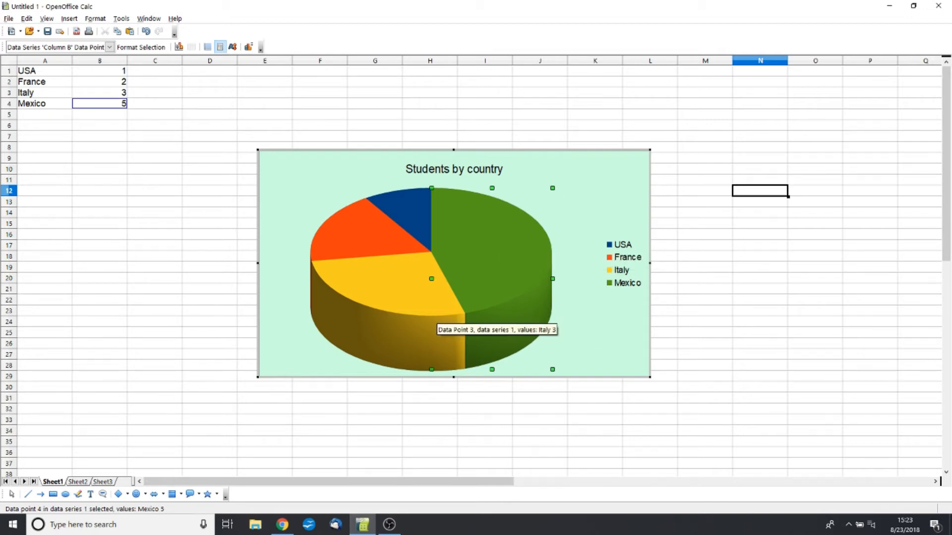
{"action": "left_click_drag", "start_coordinate": [455, 311], "coordinate": [513, 270]}
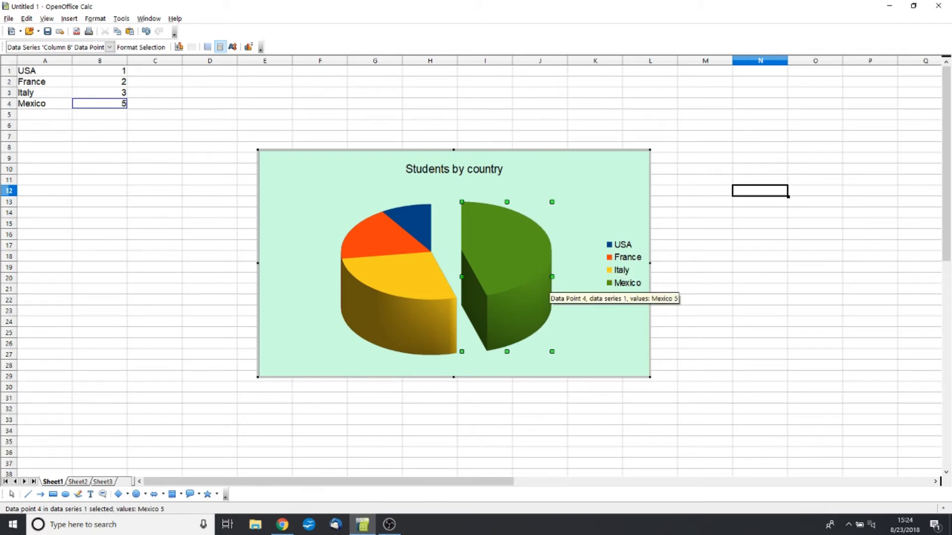
- Open the formatting of the Mexico slice and give it a uniform transparency above 45 %
{"action": "right_click", "coordinate": [503, 264]}
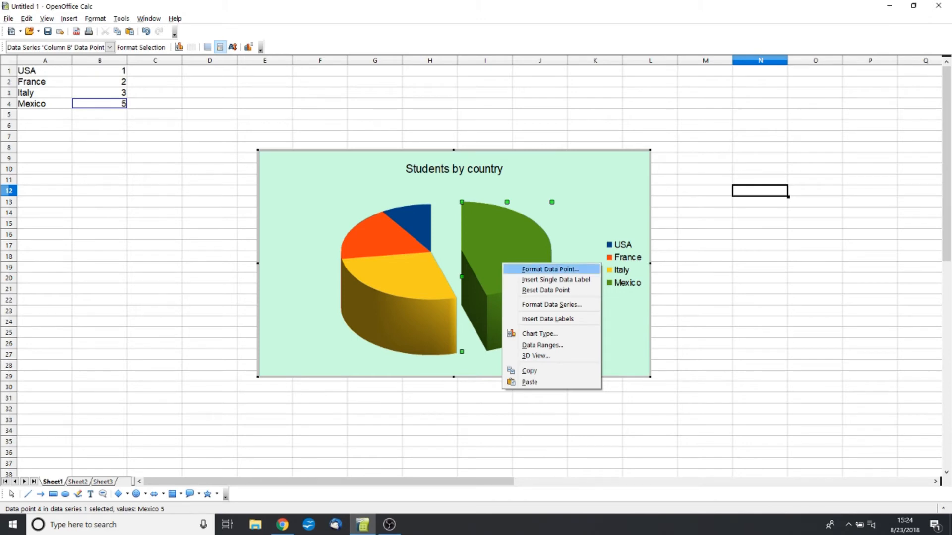
{"action": "key", "text": "Return"}
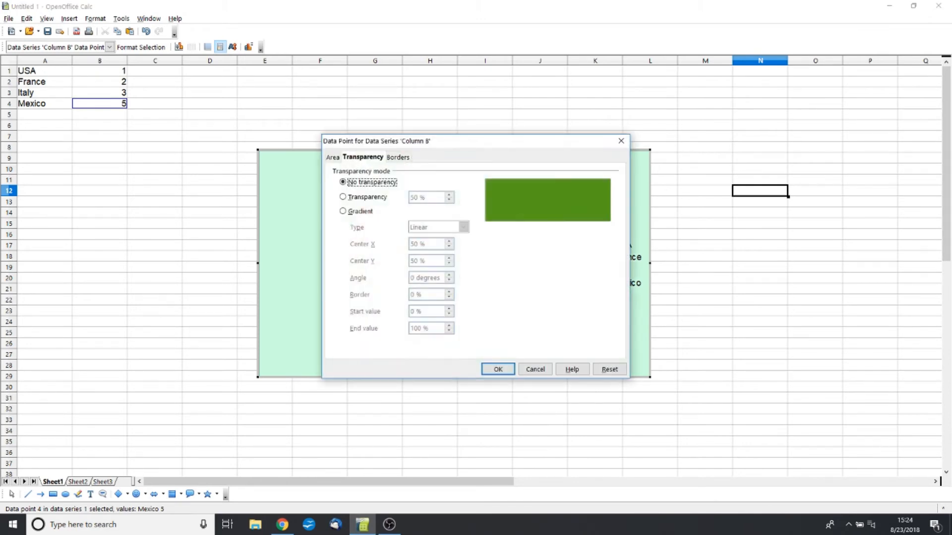
{"action": "left_click", "coordinate": [364, 197]}
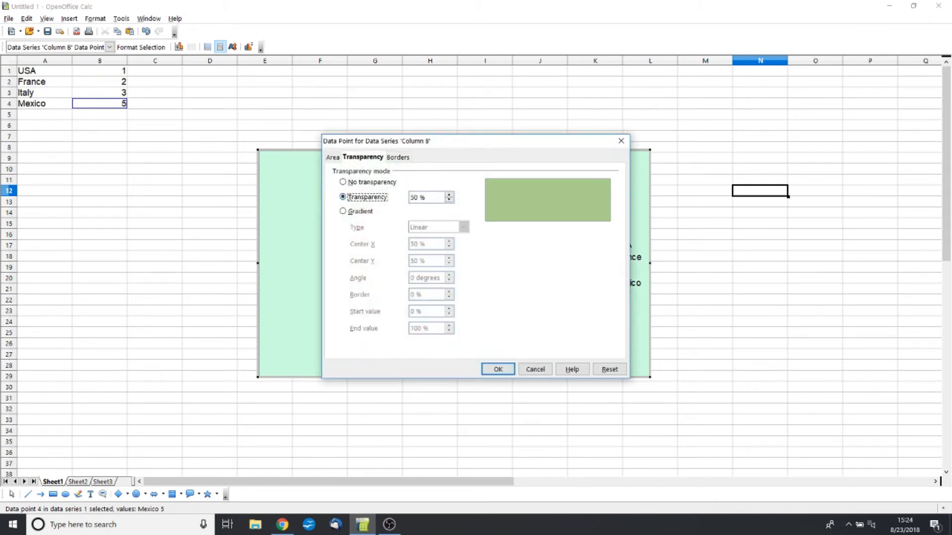
{"action": "left_click", "coordinate": [448, 200]}
{"action": "left_click", "coordinate": [449, 200]}
{"action": "left_click", "coordinate": [448, 200]}
{"action": "left_click", "coordinate": [449, 201]}
{"action": "left_click", "coordinate": [448, 200]}
{"action": "left_click", "coordinate": [448, 200]}
{"action": "left_click", "coordinate": [448, 200]}
{"action": "left_click", "coordinate": [449, 200]}
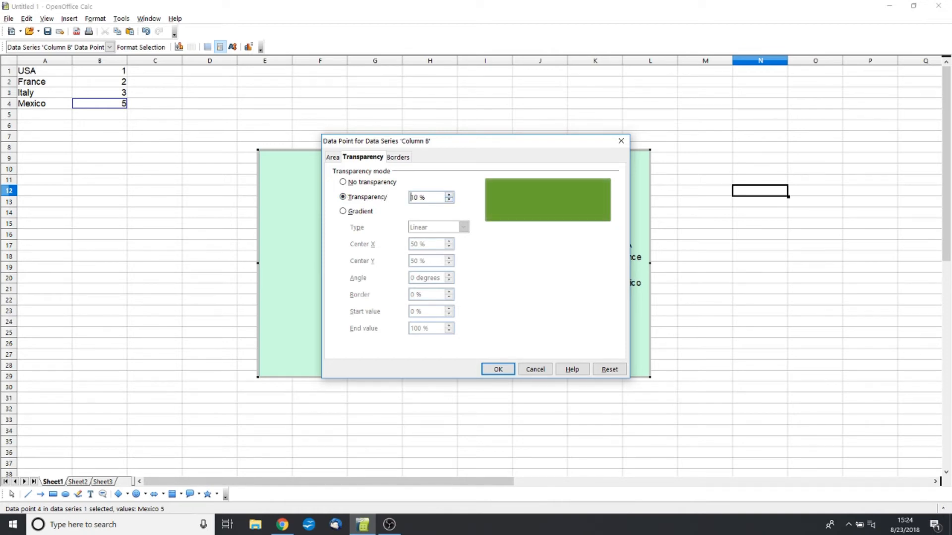
{"action": "left_click", "coordinate": [448, 195]}
{"action": "left_click", "coordinate": [449, 195]}
{"action": "left_click", "coordinate": [449, 195]}
{"action": "left_click", "coordinate": [449, 195]}
{"action": "left_click", "coordinate": [449, 195]}
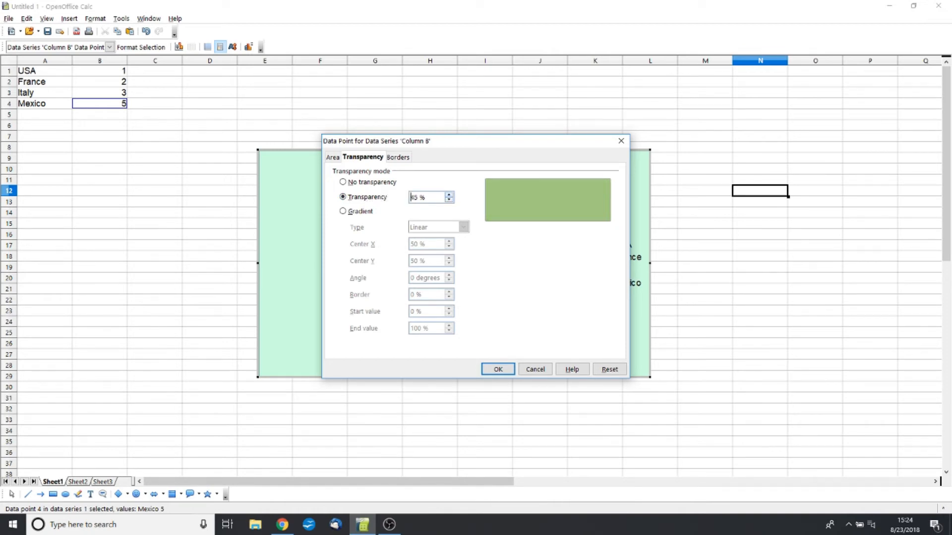
{"action": "left_click", "coordinate": [449, 194]}
{"action": "left_click", "coordinate": [449, 195]}
- Set the Mexico slice's fill colour to Magenta, apply the formatting and leave chart editing
{"action": "left_click", "coordinate": [333, 157]}
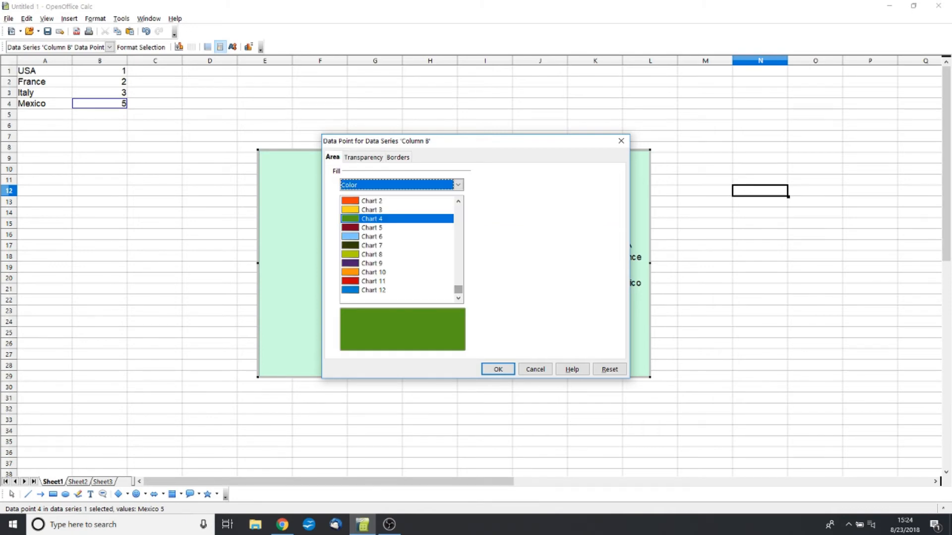
{"action": "left_click_drag", "start_coordinate": [458, 290], "coordinate": [458, 216]}
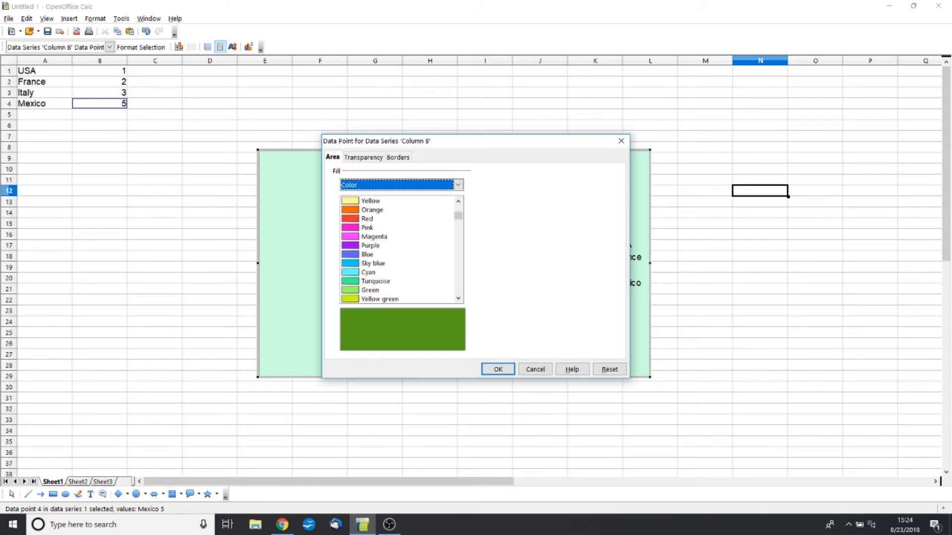
{"action": "left_click", "coordinate": [375, 237]}
{"action": "left_click", "coordinate": [497, 369]}
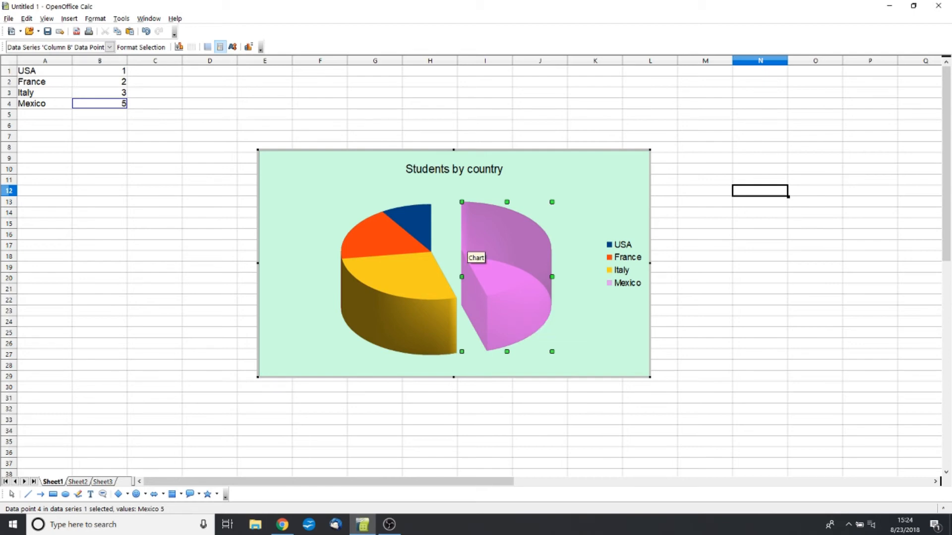
{"action": "left_click", "coordinate": [704, 300]}
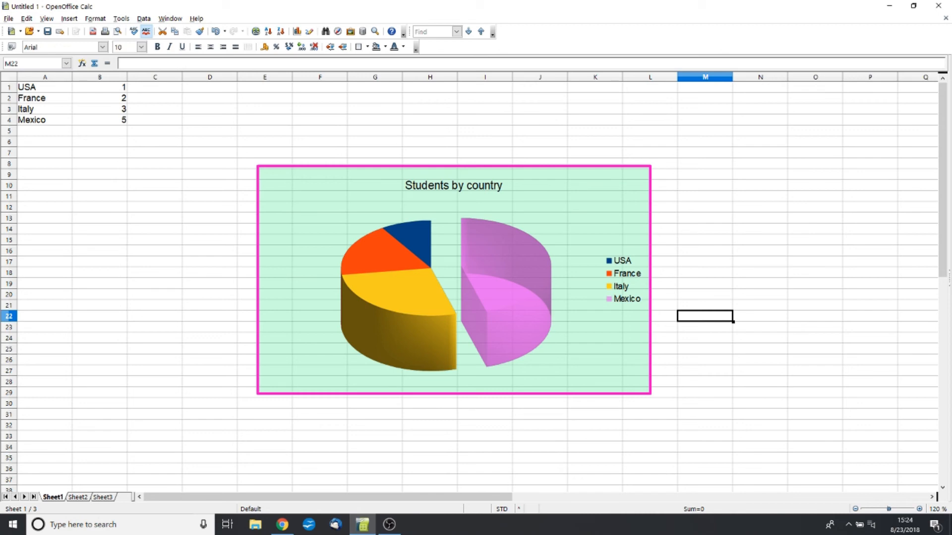
{"action": "left_click", "coordinate": [760, 218]}
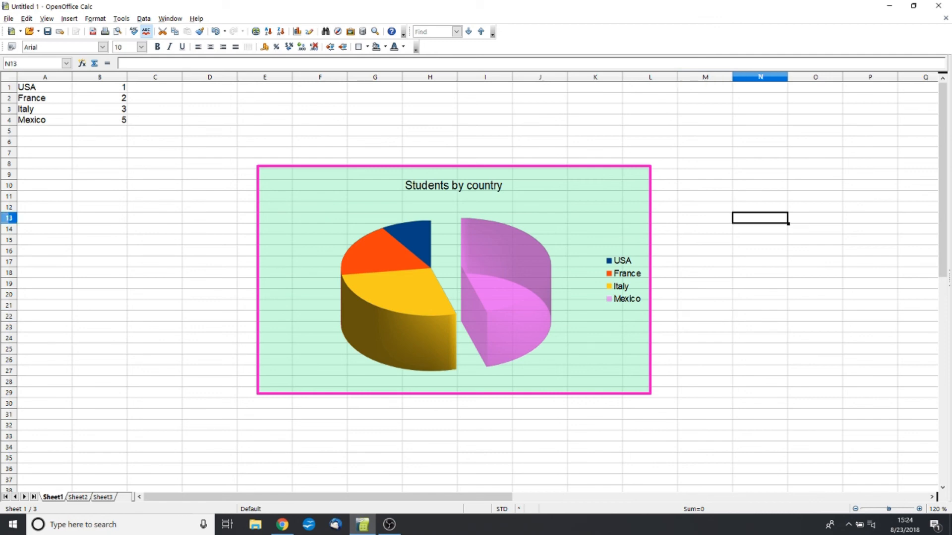